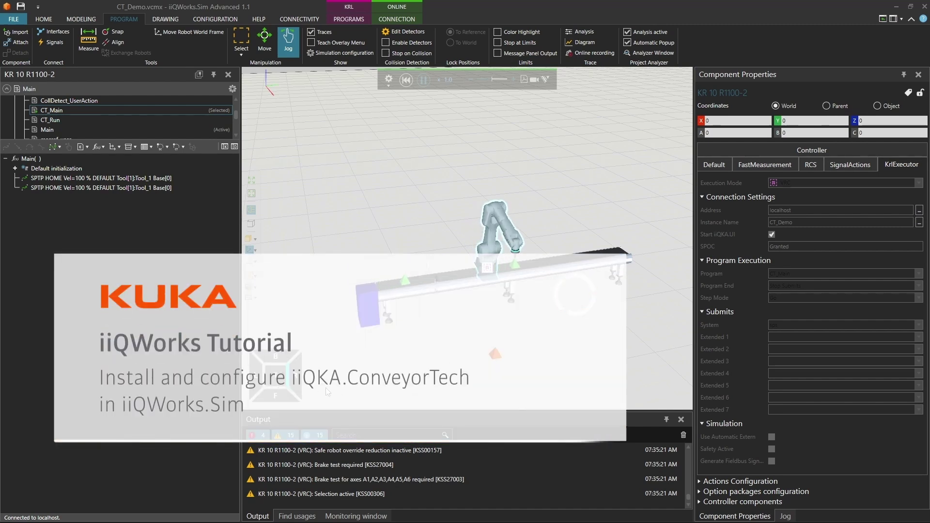
Rotate the view with the view cube's R edge to face the conveyor cell
click(289, 377)
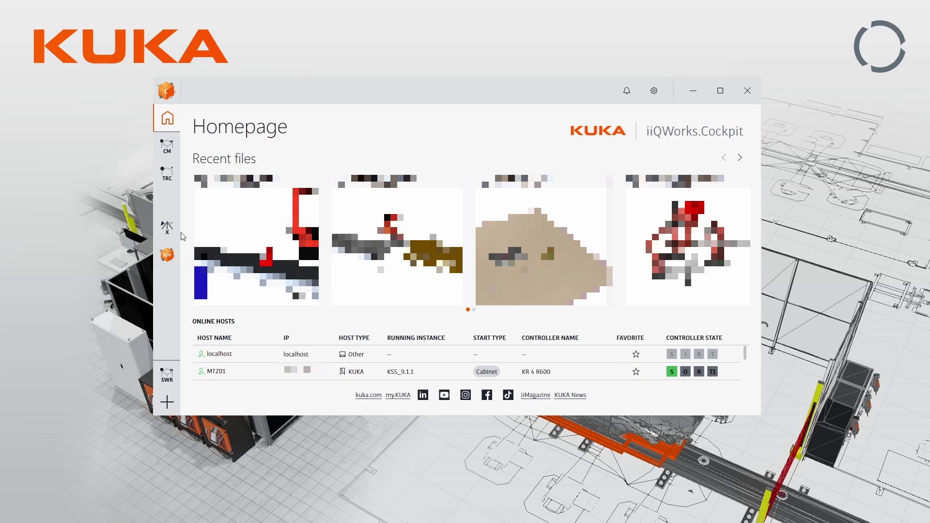
In the Software Repository, select iiQKA.ConveyorTech and bring up its Details, Download and Install actions
mouse_move(174, 237)
click(189, 376)
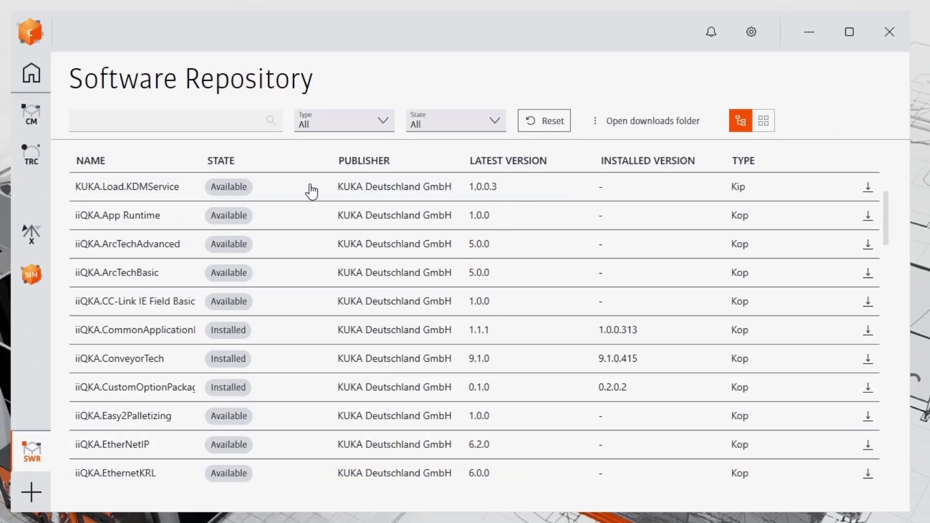
scroll(189, 216, down, 1)
scroll(189, 215, down, 2)
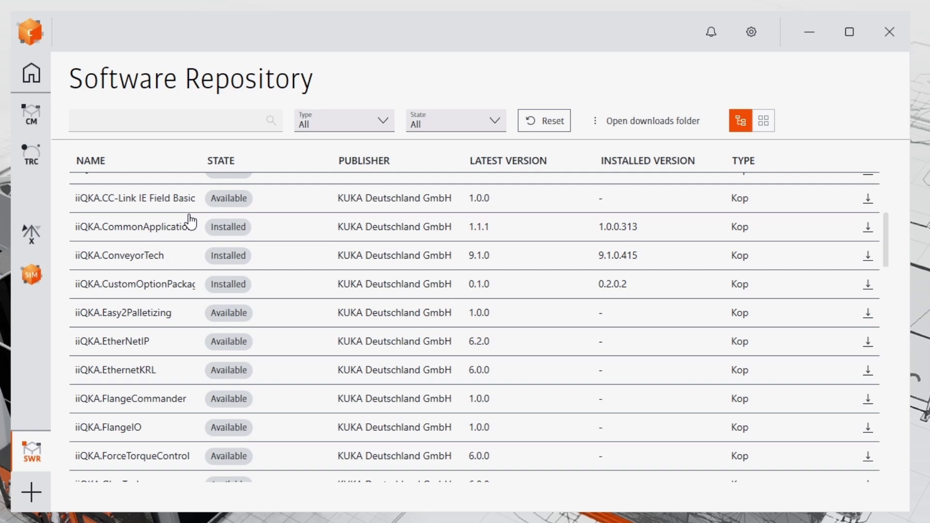
click(132, 259)
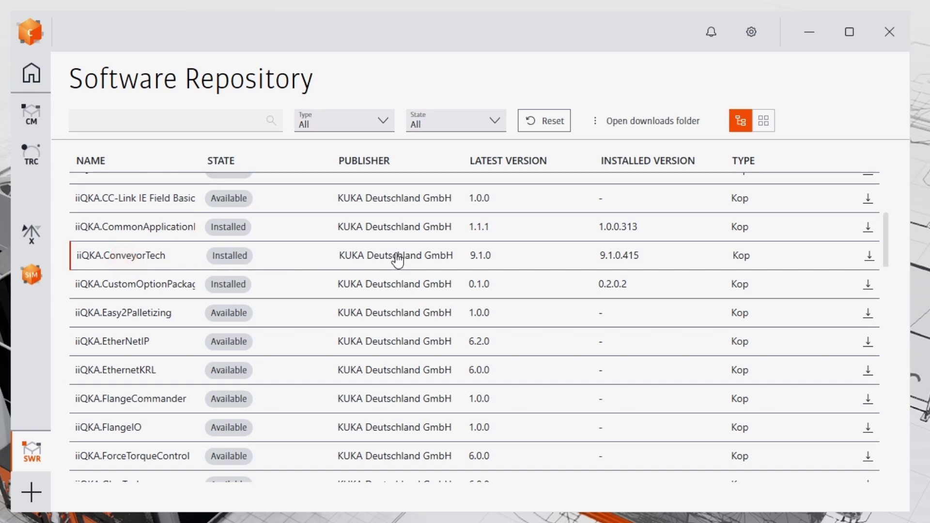
click(868, 259)
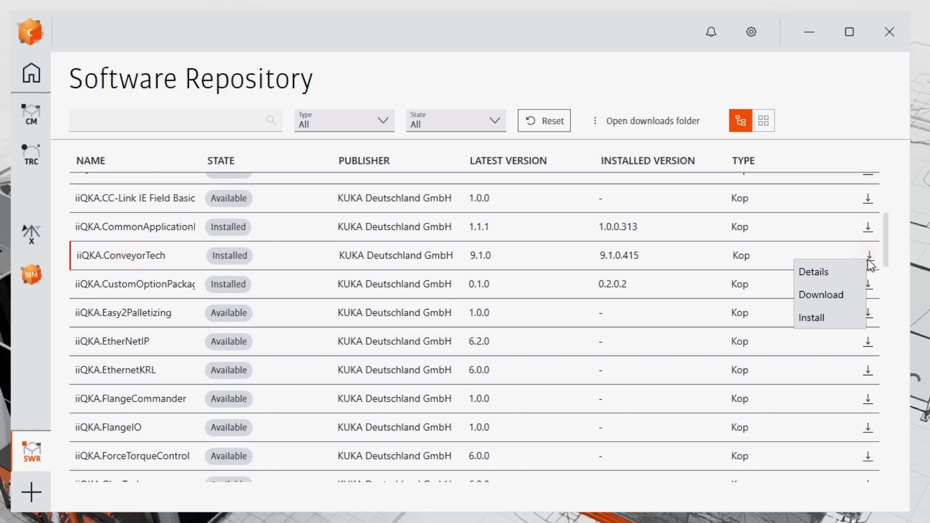
Install iiQKA.ConveyorTech 9.1.0 for iiQWorks.Sim version 1.1 and close the finished wizard
click(819, 320)
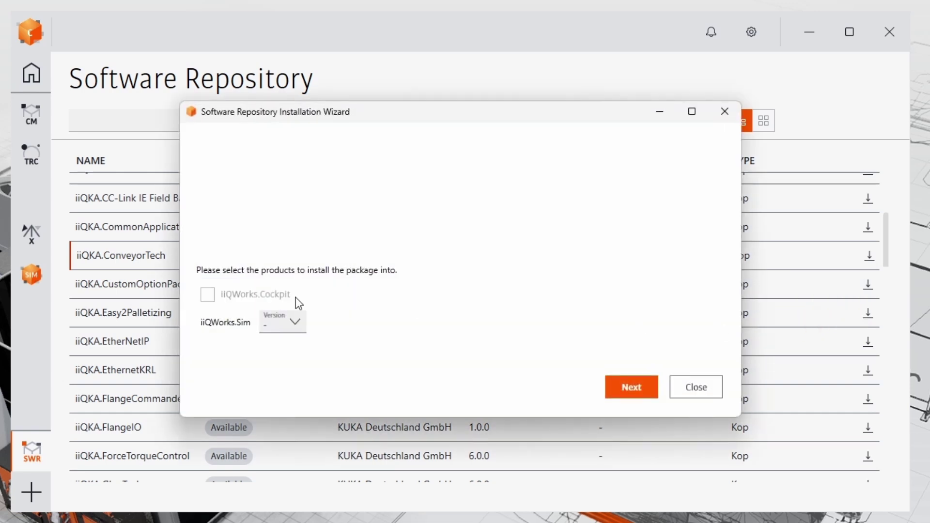
click(283, 324)
click(283, 393)
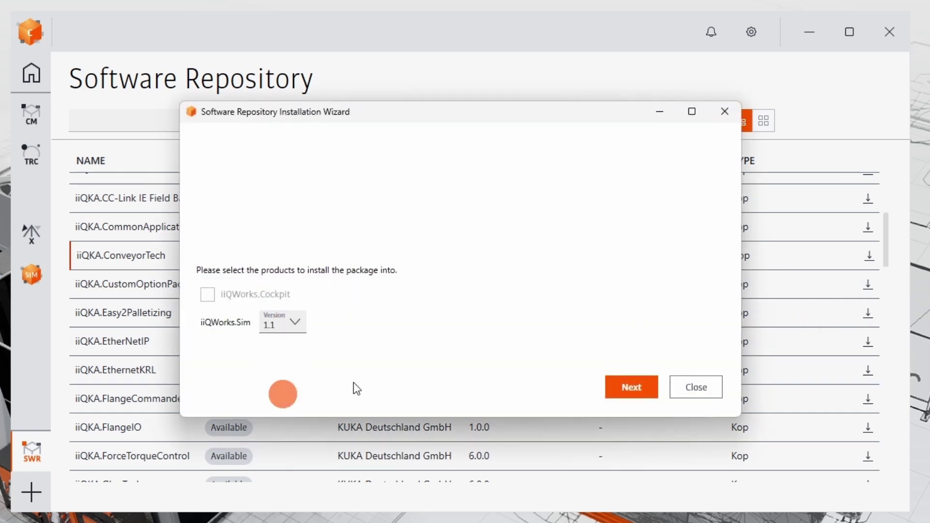
click(638, 388)
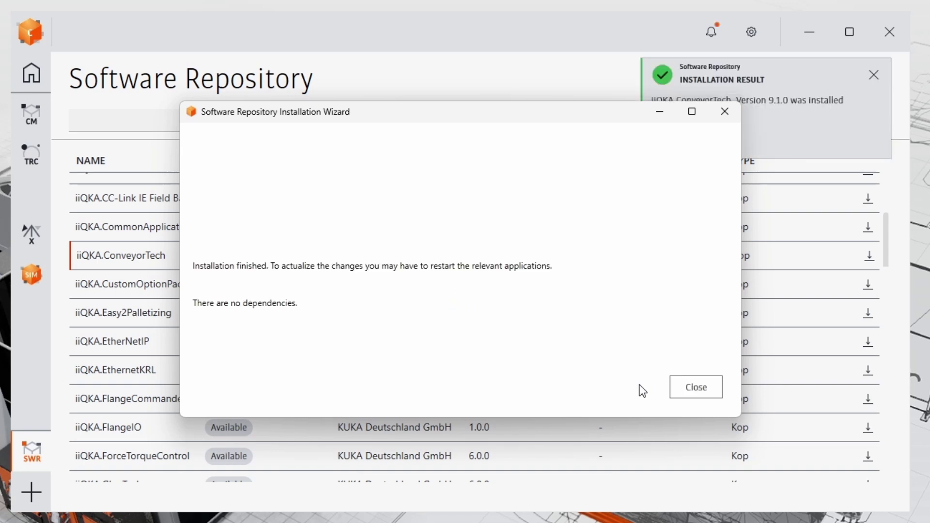
click(696, 387)
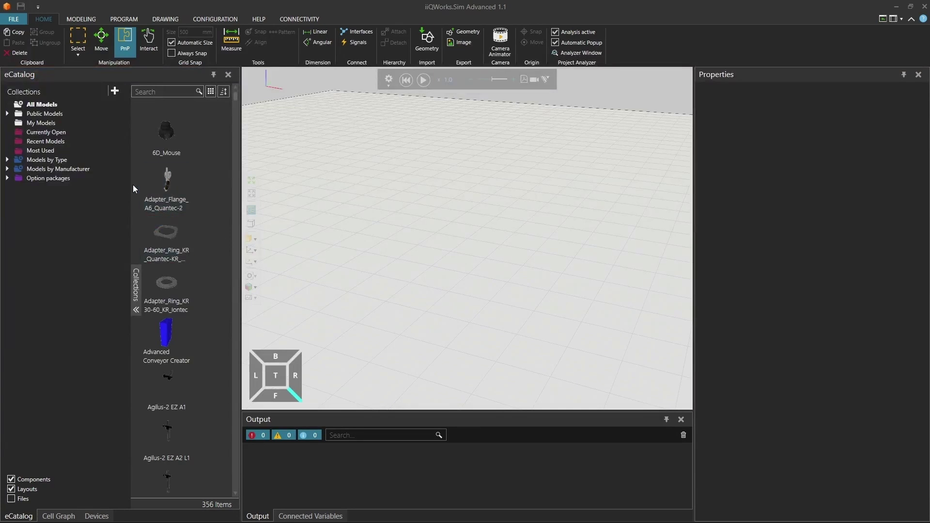
Add the KR 10 R1100-2 robot from the Small Robots library and set its X to 0
click(6, 113)
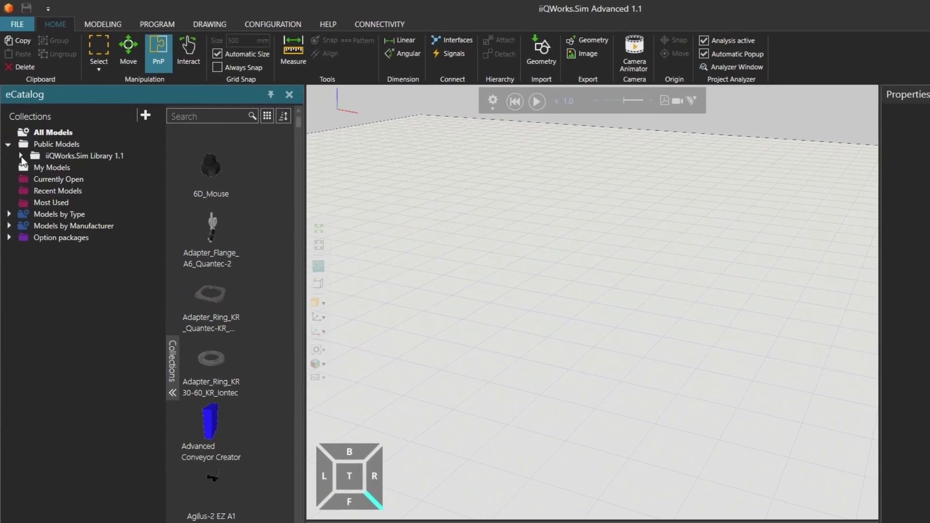
click(20, 156)
click(32, 191)
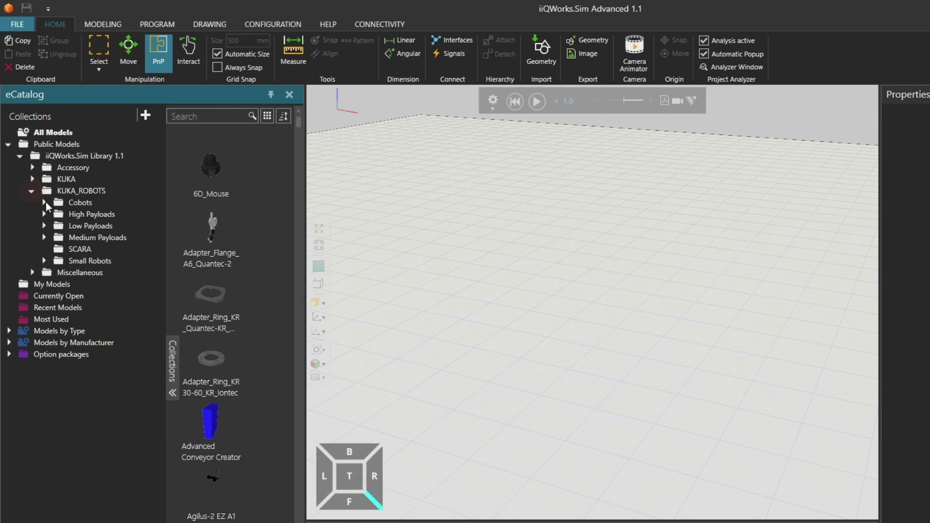
click(80, 257)
drag(212, 167, 494, 309)
click(902, 152)
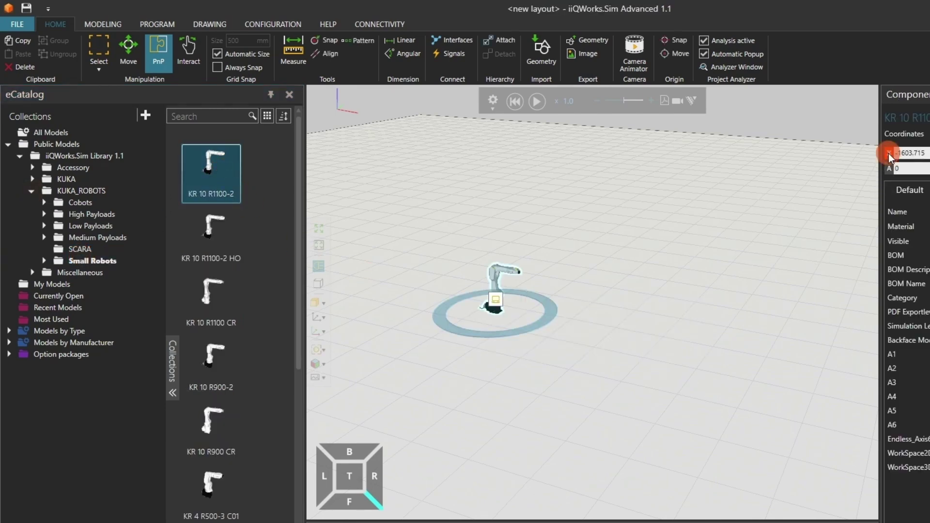
text(0)
key(Return)
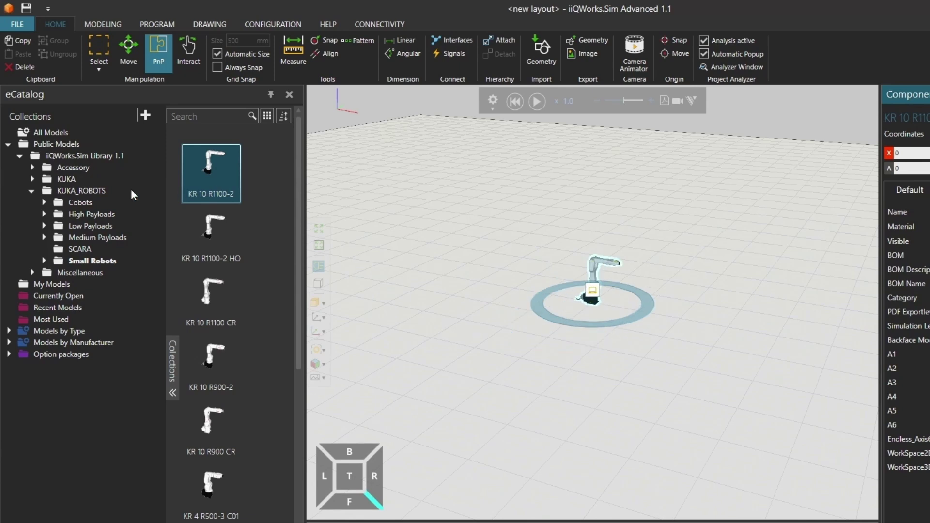
Attach a Measuring Tip from My Models to the robot's arm end
click(31, 190)
click(20, 155)
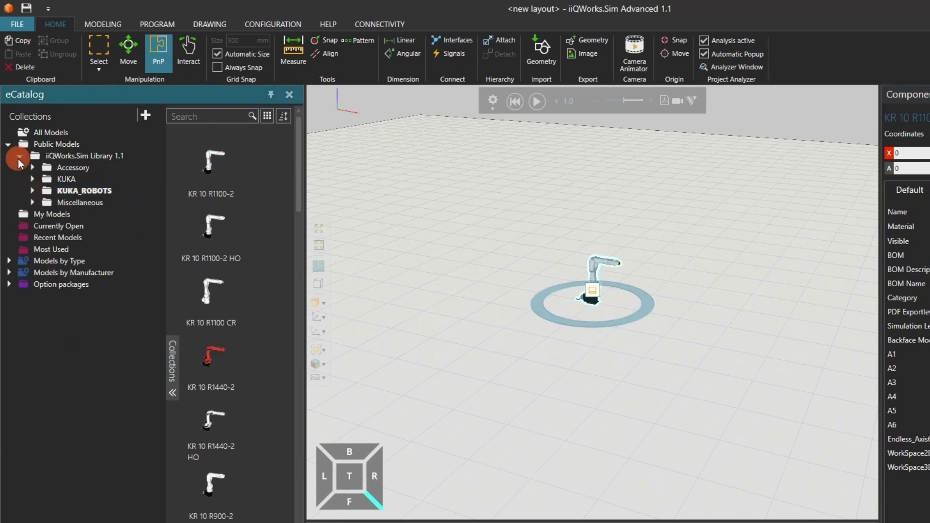
click(8, 144)
click(53, 155)
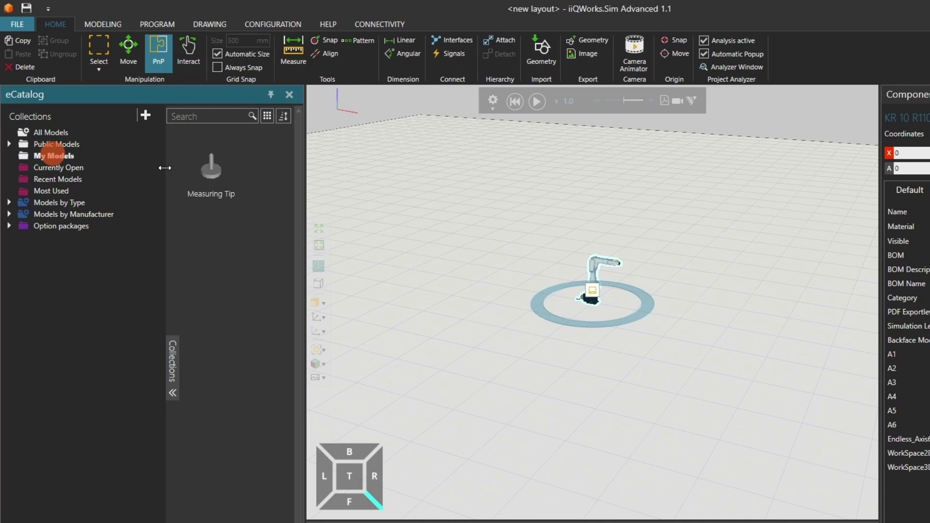
drag(211, 172, 609, 266)
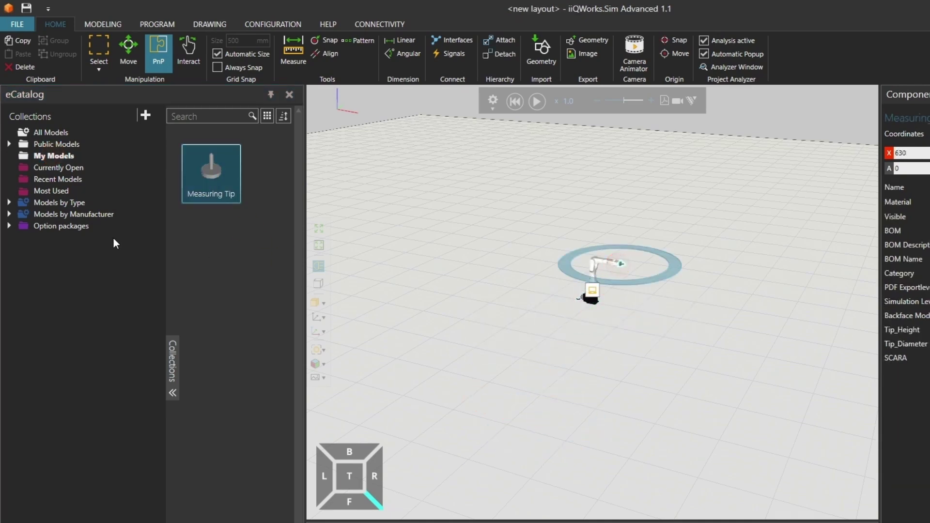
Add a Linear Conveyor from iiQKA.ConveyorTech, rotate it 90° and set ConveyorWidth to 200 mm
click(8, 226)
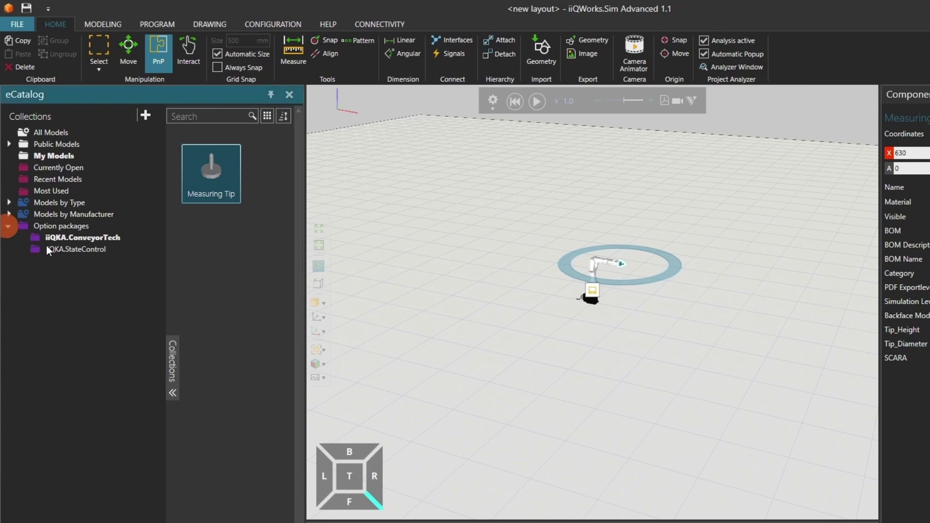
click(62, 240)
drag(208, 245, 632, 385)
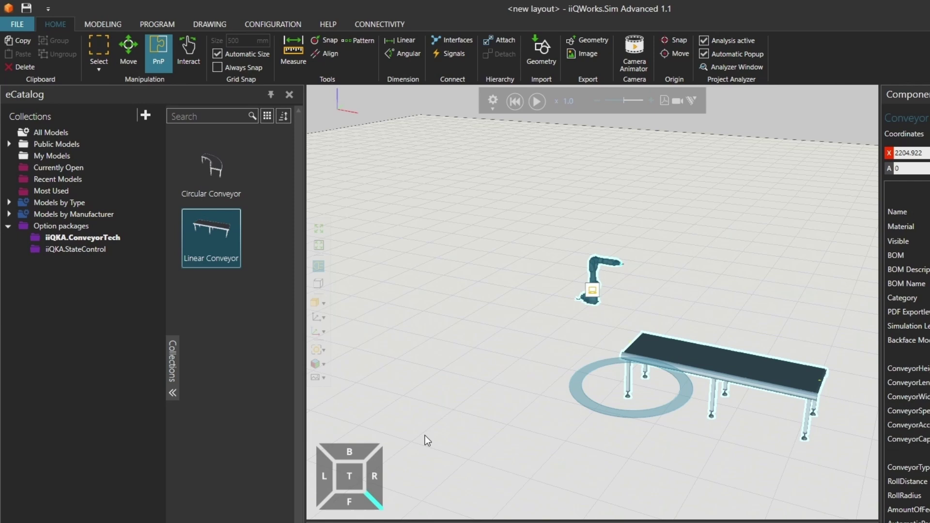
click(339, 485)
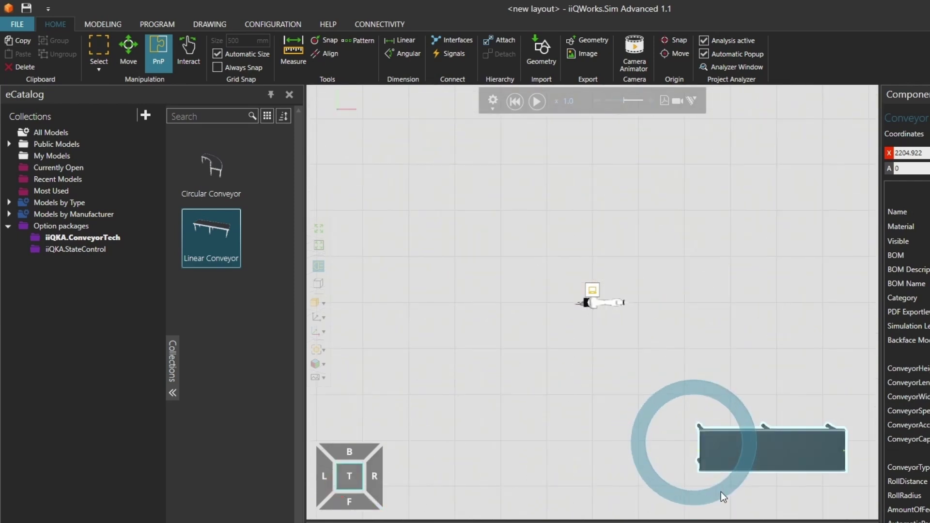
drag(721, 492, 773, 402)
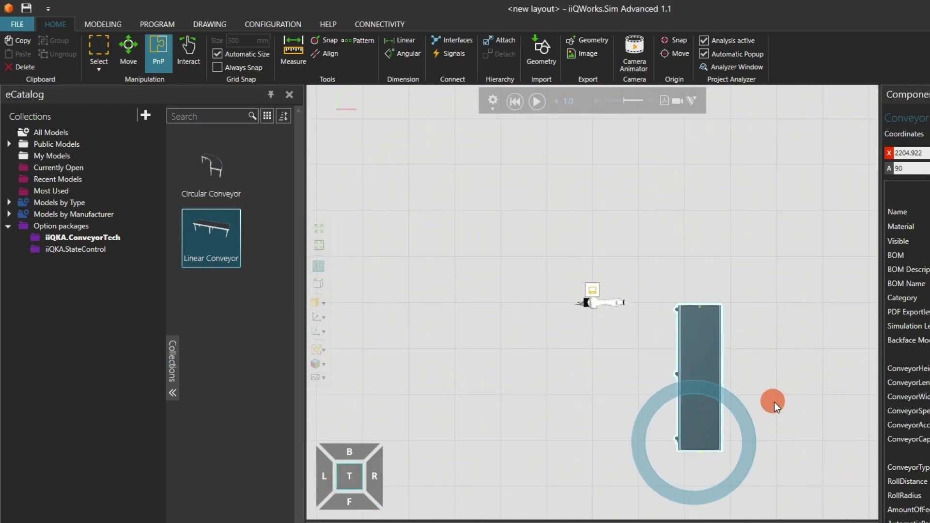
click(748, 388)
text(200)
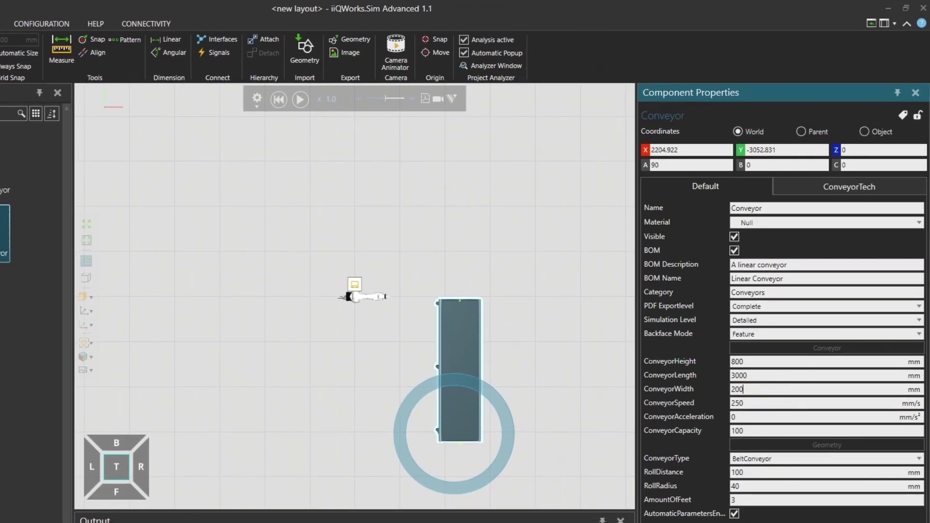
key(Return)
Move the conveyor beside the robot and set ConveyorHeight to 400 mm
drag(466, 339, 374, 289)
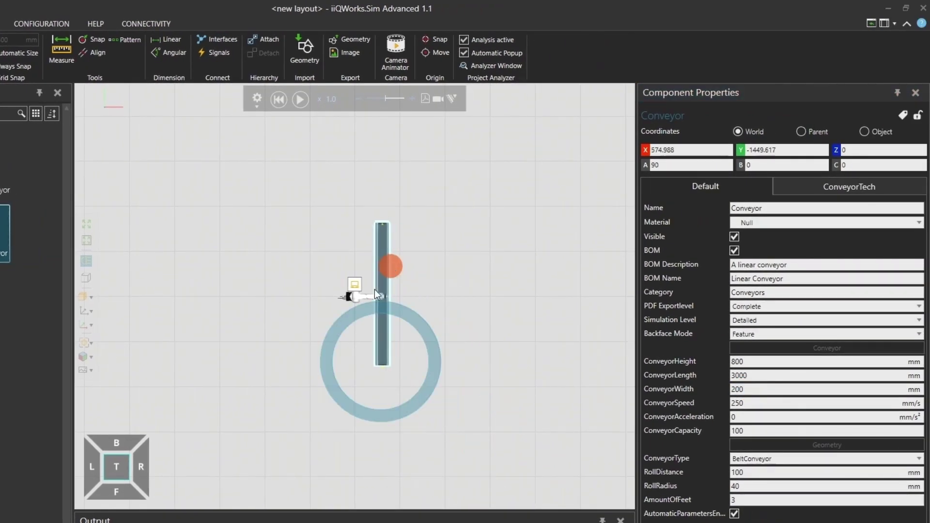
click(107, 493)
double_click(760, 362)
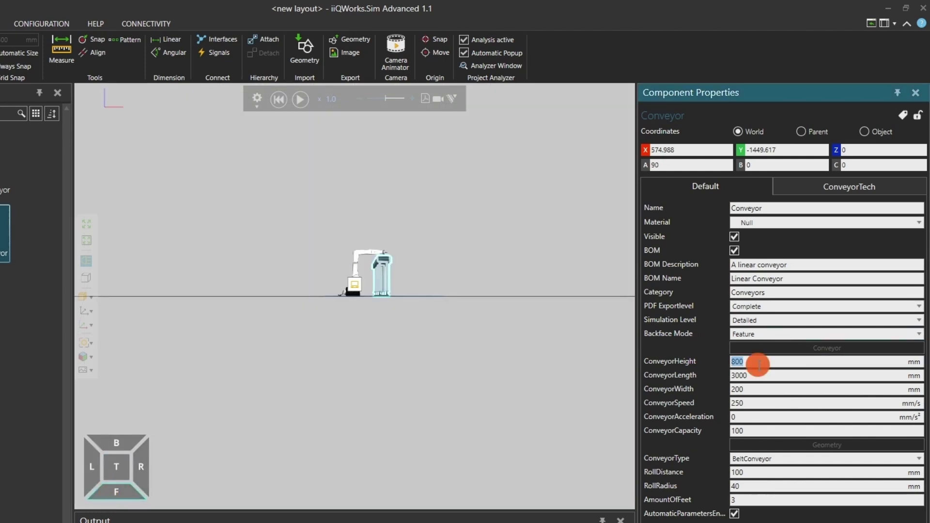
text(400)
key(Return)
click(550, 321)
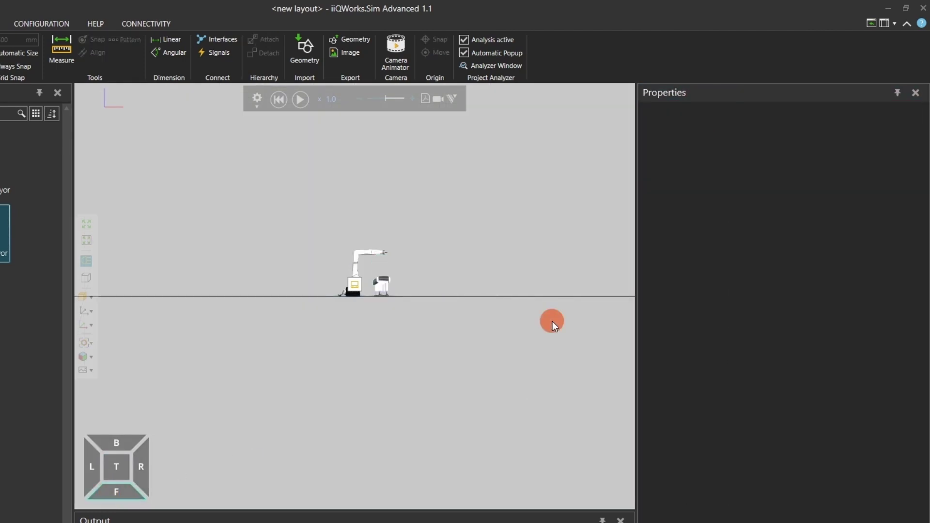
right_drag(438, 336, 371, 355)
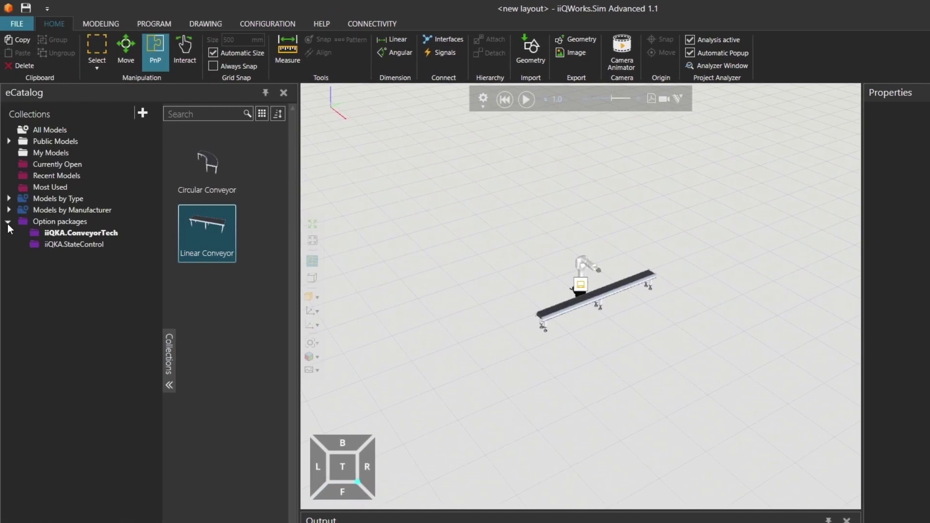
Add an Advanced Conveyor Creator from the conveyor models to the layout
click(8, 222)
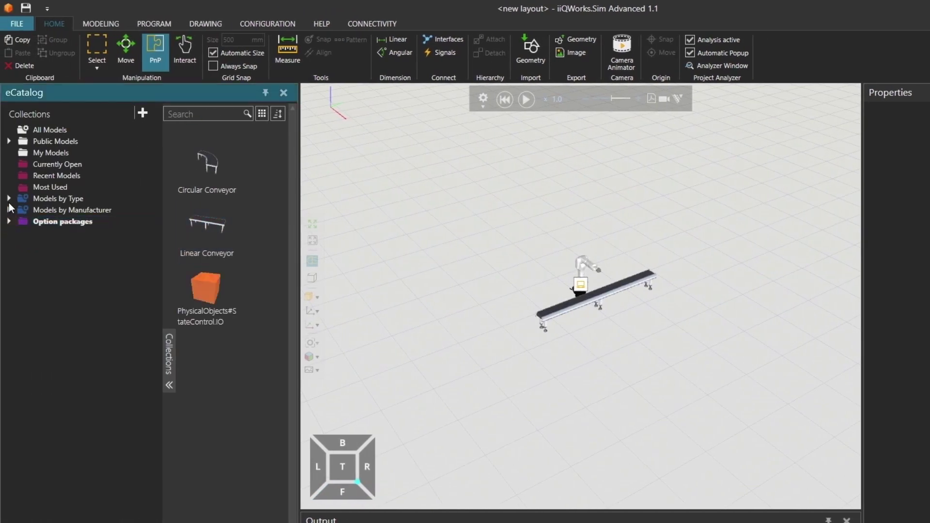
click(9, 200)
click(72, 322)
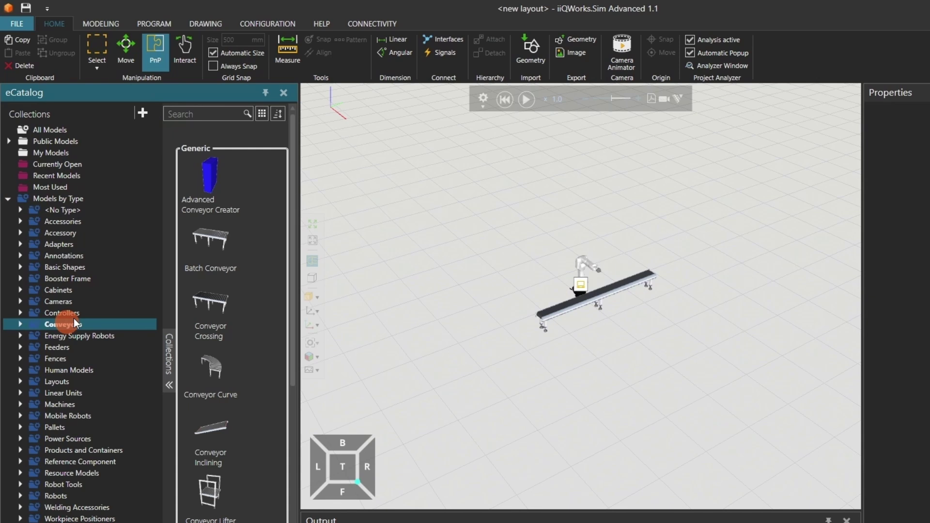
drag(189, 200, 463, 367)
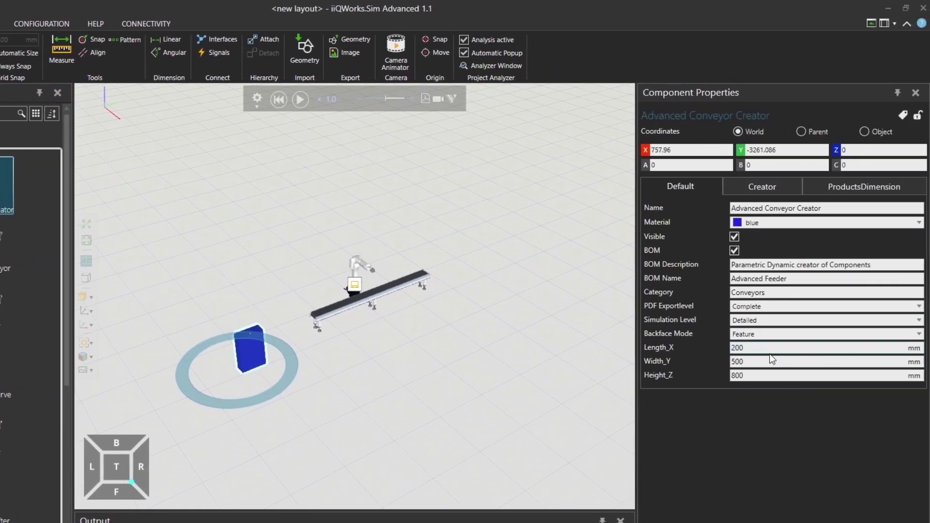
Set the creator's Width_Y to 200 and Height_Z to 400, then place it at the conveyor's start
double_click(748, 361)
text(200)
click(755, 376)
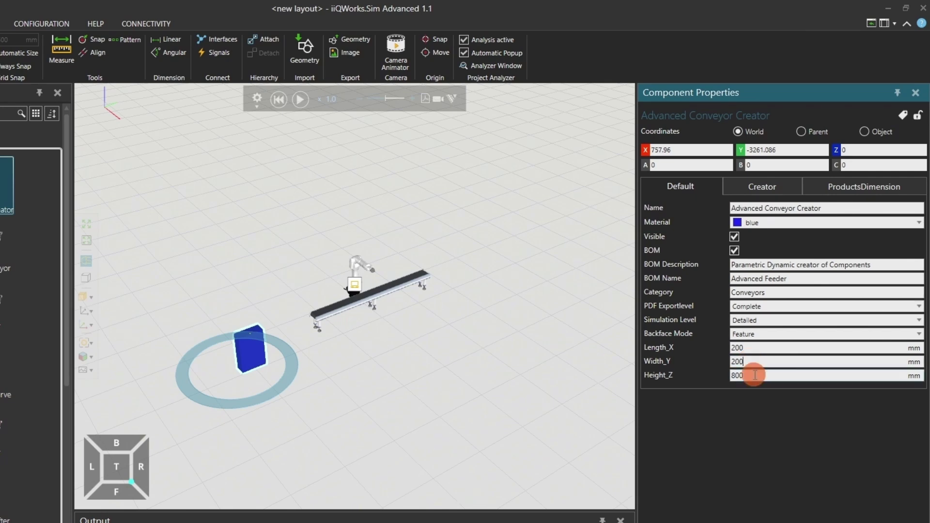
text(4)
click(413, 380)
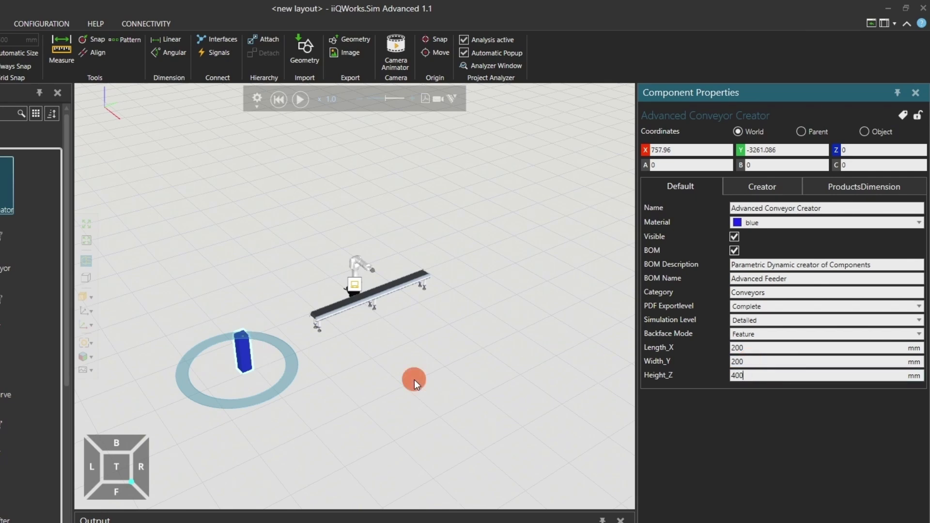
click(243, 364)
drag(243, 365, 313, 323)
Set the creator to produce one product, a Pyramid, and select its Pyramid_Height value
click(771, 187)
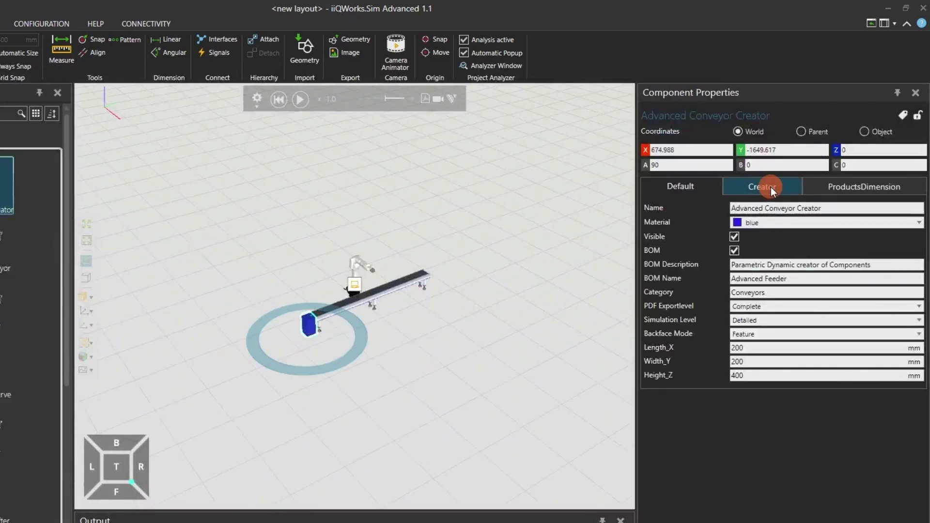
click(764, 264)
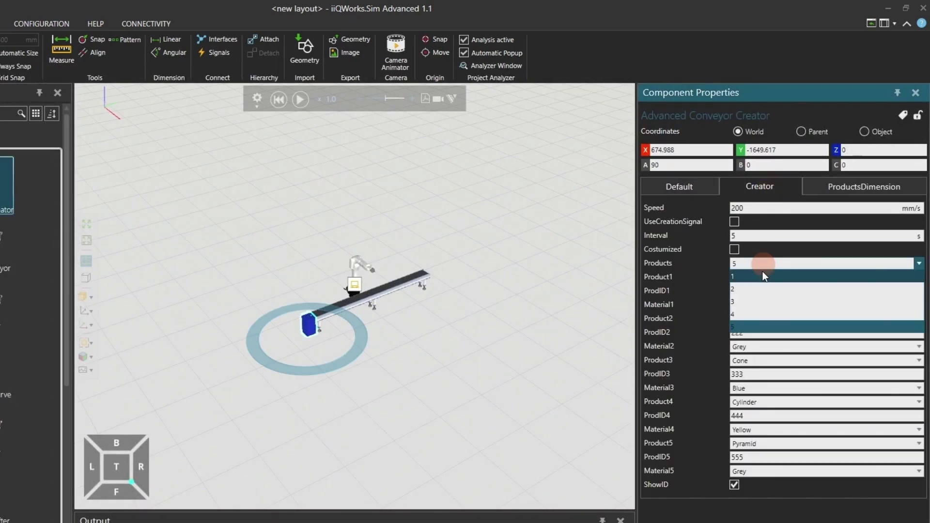
click(763, 271)
click(763, 279)
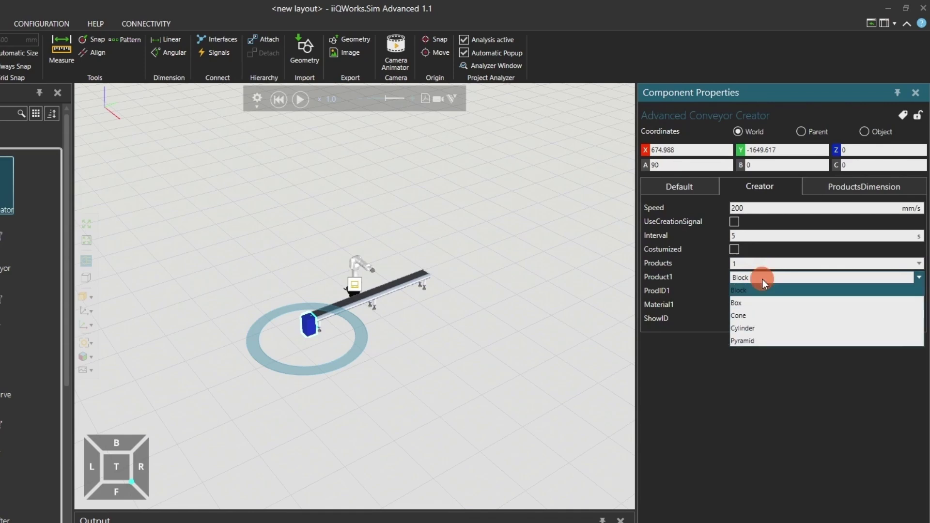
click(756, 340)
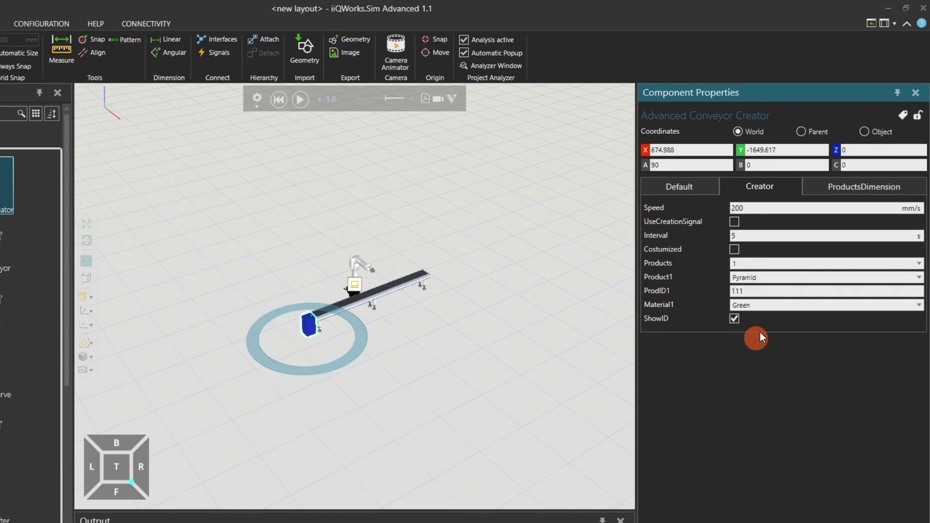
click(836, 187)
double_click(748, 236)
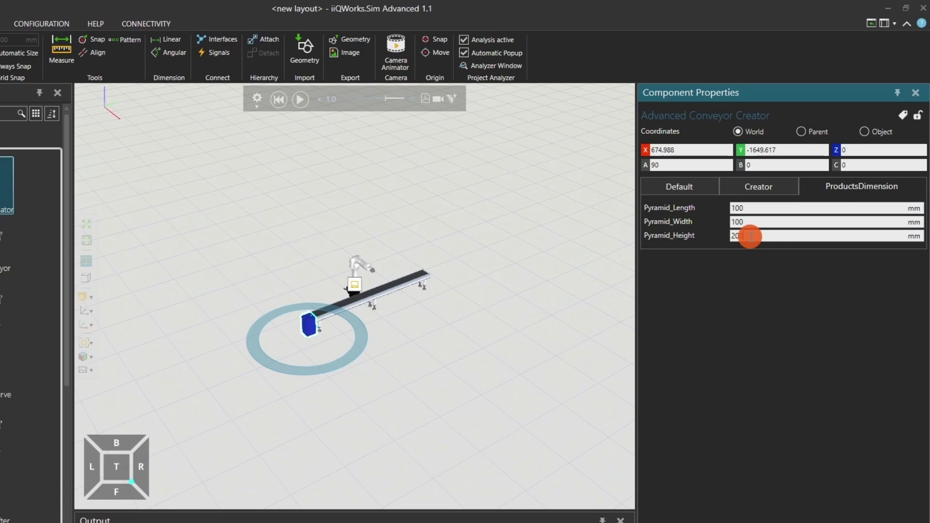
Set Pyramid_Height to 100 mm and seat a Conveyor Sensor onto the conveyor
text(100)
click(492, 352)
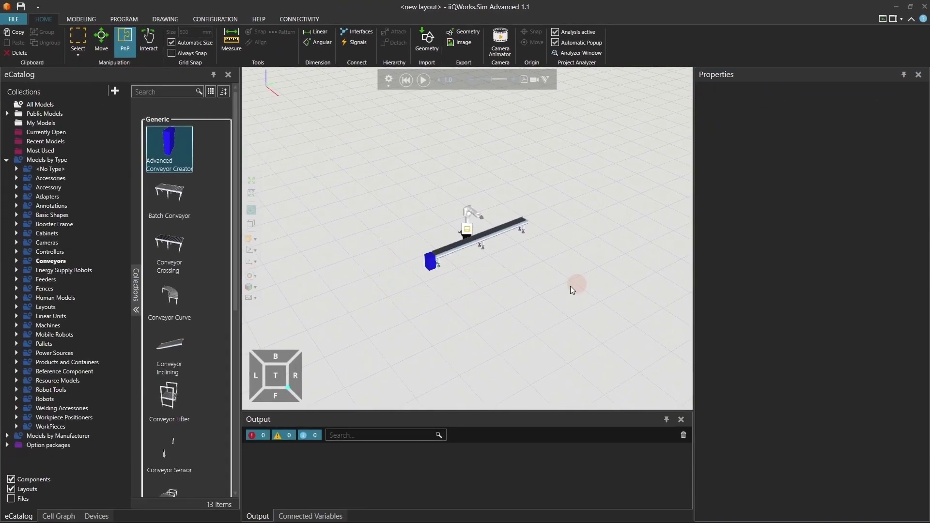
drag(160, 458, 470, 296)
scroll(482, 312, up, 3)
drag(376, 286, 381, 281)
Position the sensor at X 600 mm in Parent coordinates
click(842, 105)
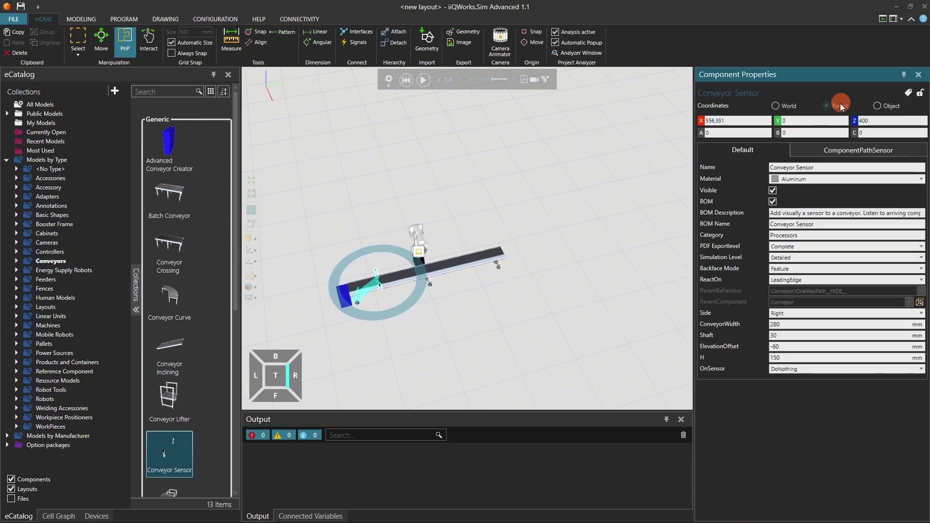
click(744, 121)
text(600)
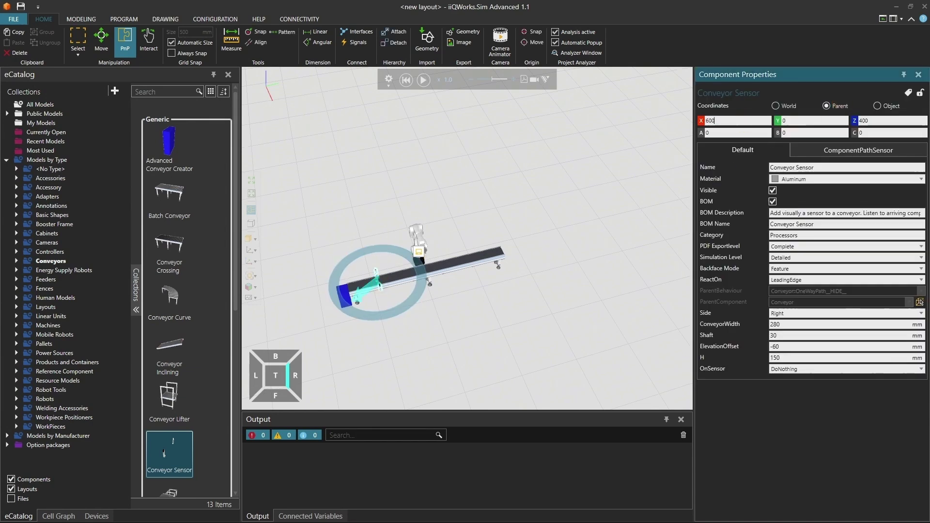
key(Return)
click(655, 291)
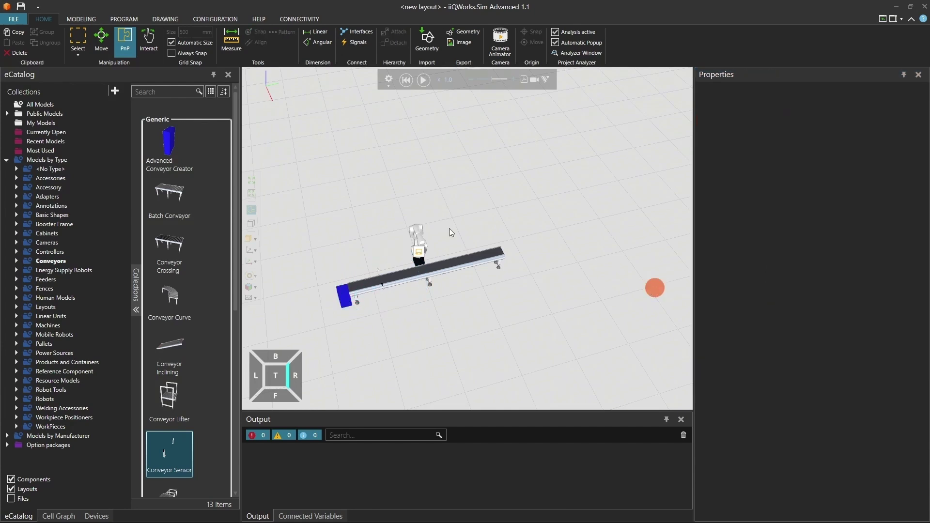
click(416, 229)
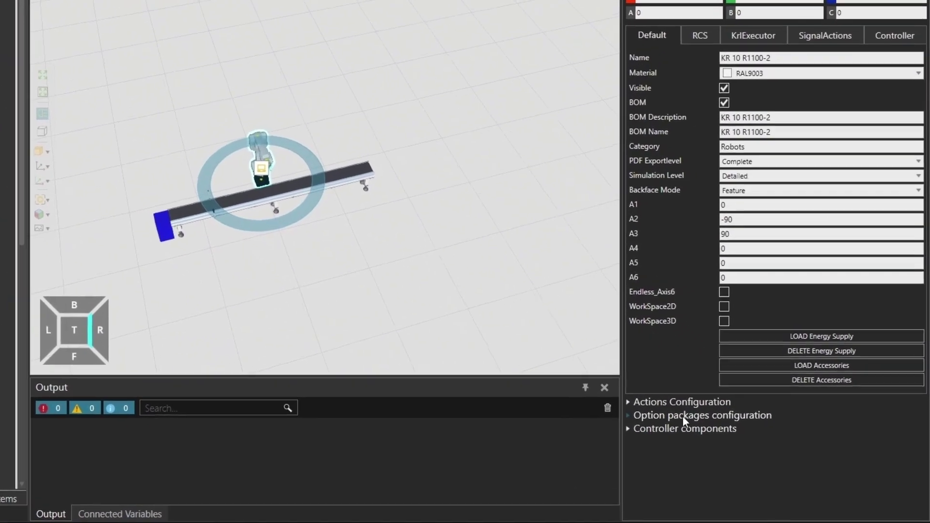
Add iiQKA.ConveyorTech to the KRC5 controller, accepting its UI Creator, UI and UserTech dependencies
click(702, 435)
click(732, 449)
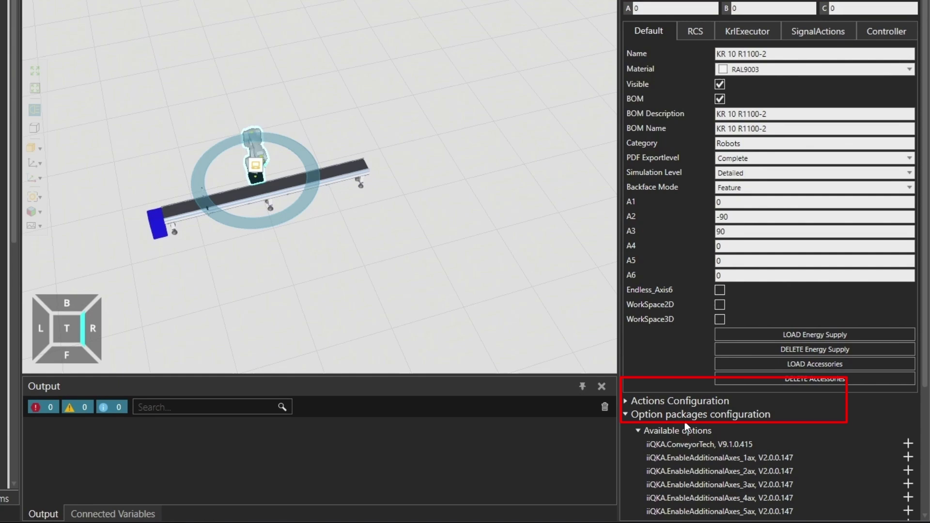
scroll(804, 421, down, 1)
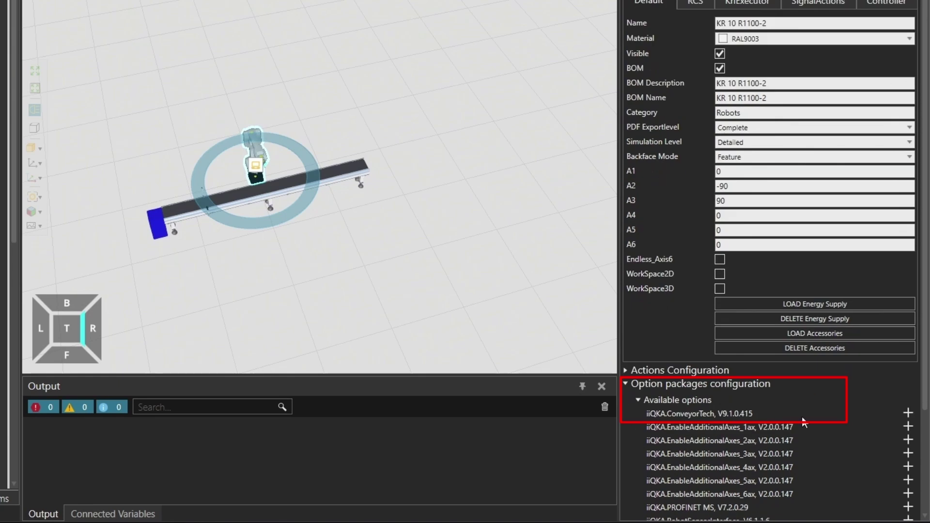
click(908, 416)
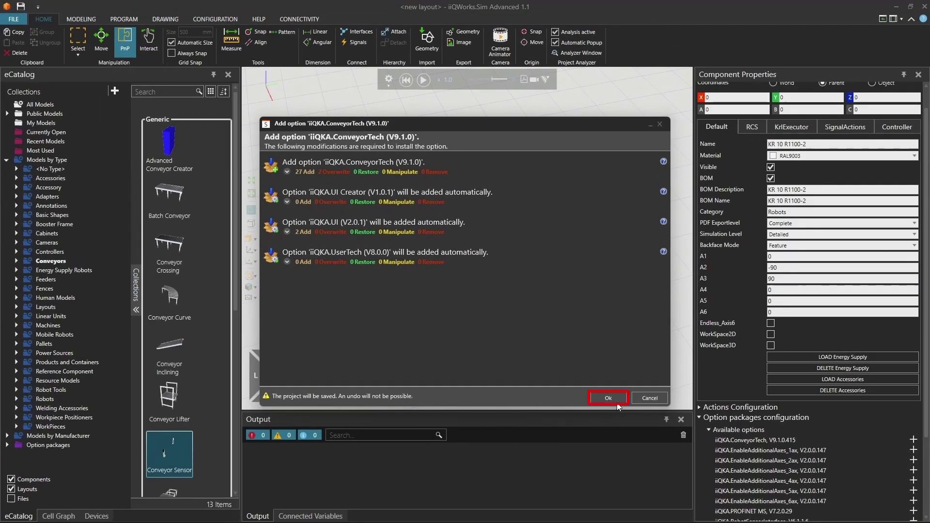
click(612, 399)
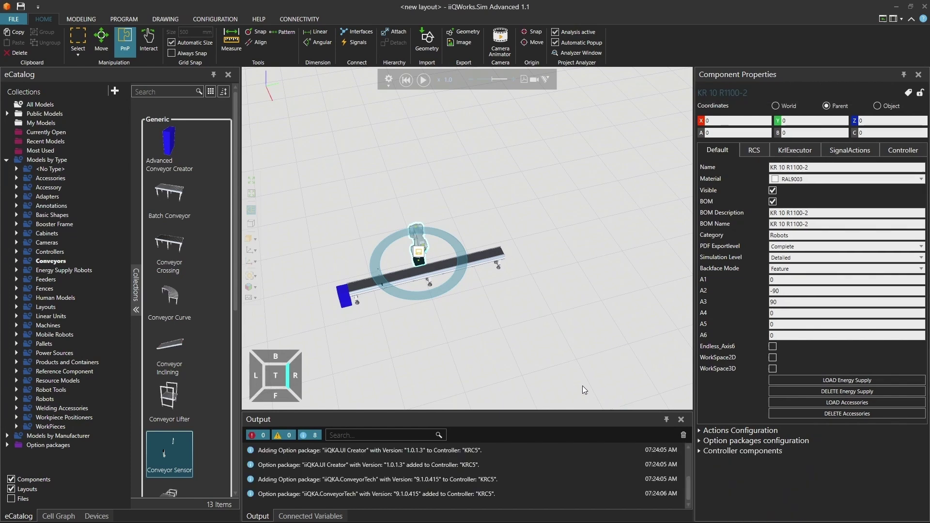
Link the conveyor's tracking to the robot's Conveyor (Tracking 1) using Resolver on RDC
click(542, 349)
click(466, 263)
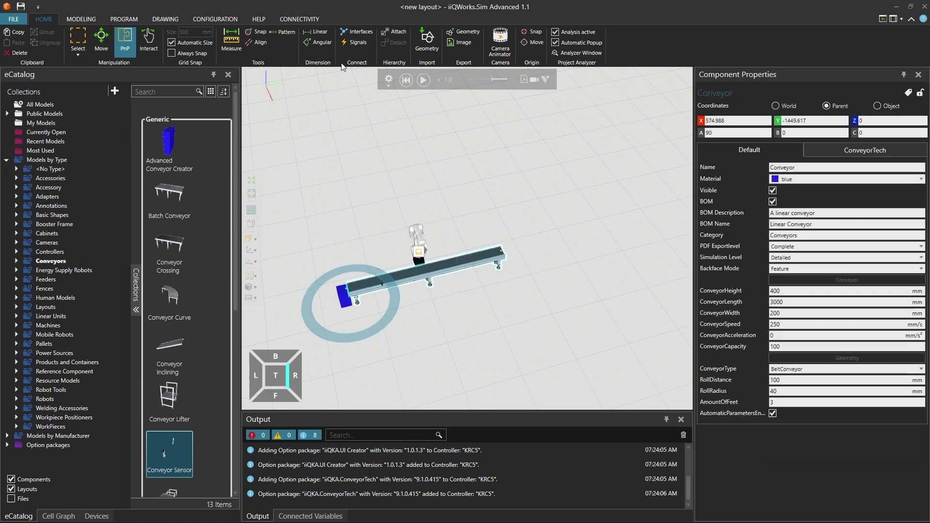
click(351, 30)
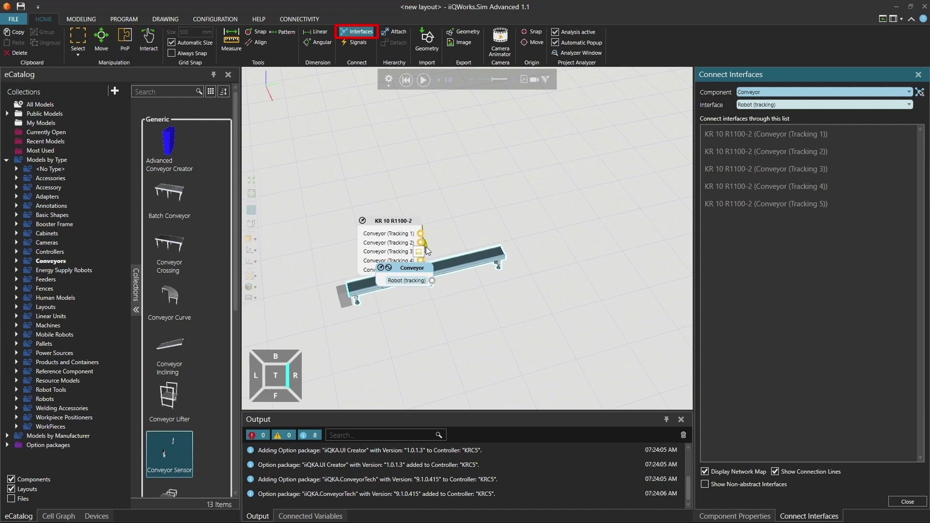
drag(432, 280, 423, 237)
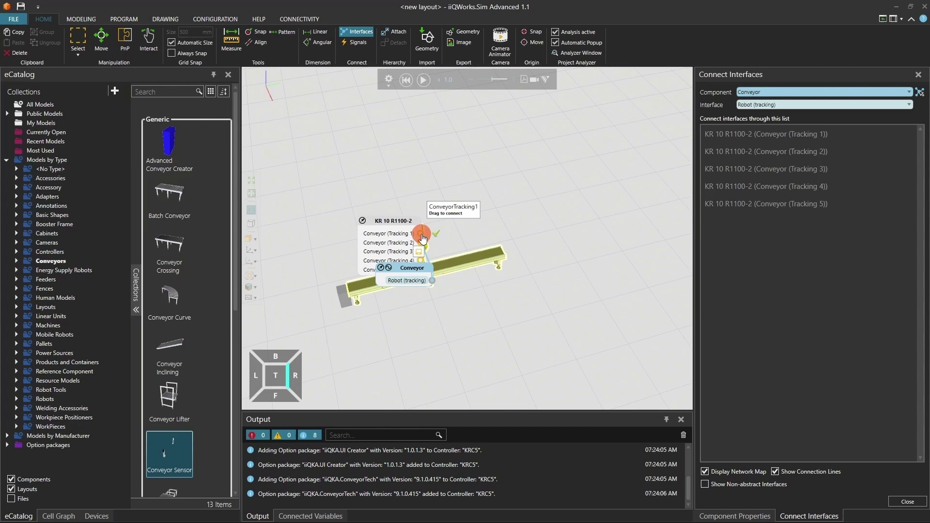
drag(422, 237, 423, 238)
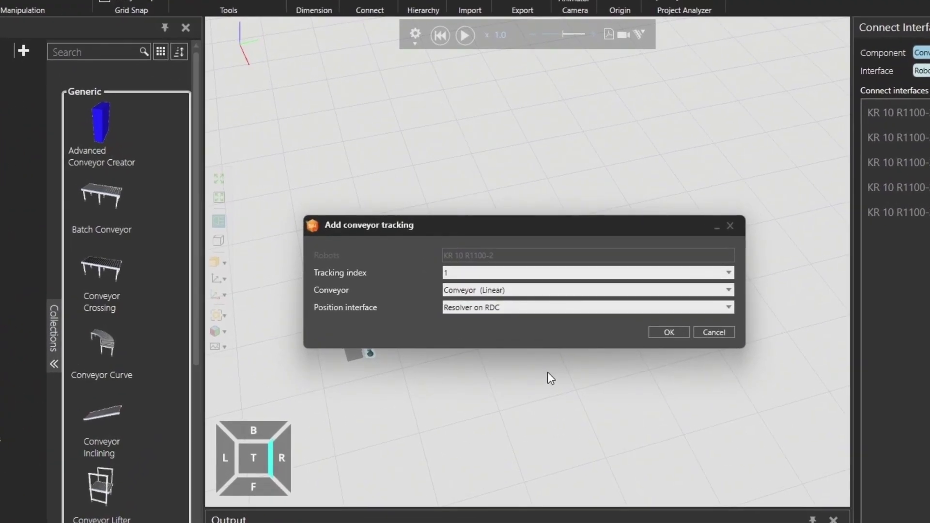
click(724, 307)
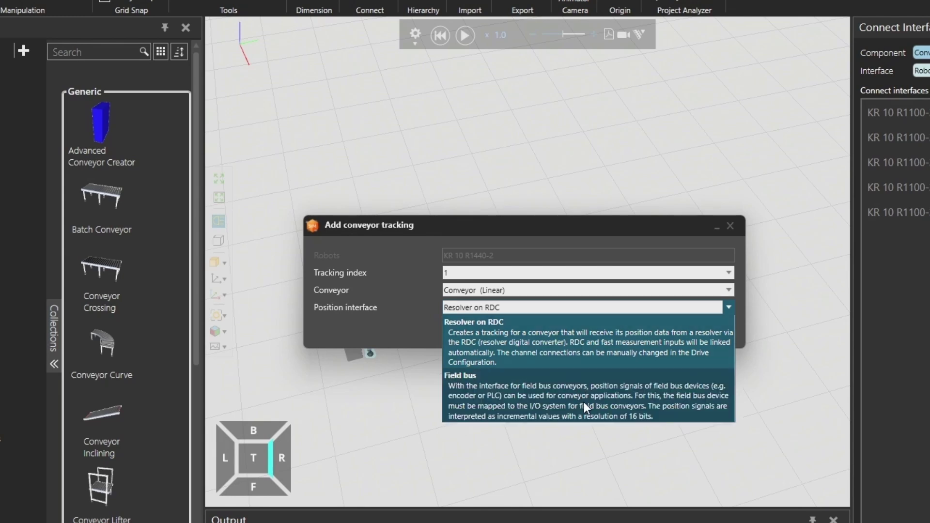
click(732, 340)
click(664, 333)
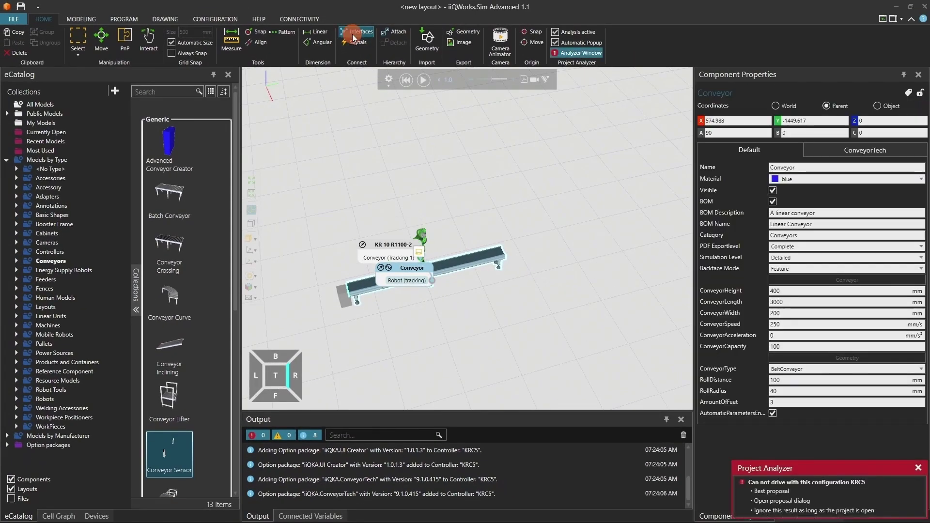
Exit interface mode and accept the proposed KRC5 controller configuration with a Position Tracker
click(353, 34)
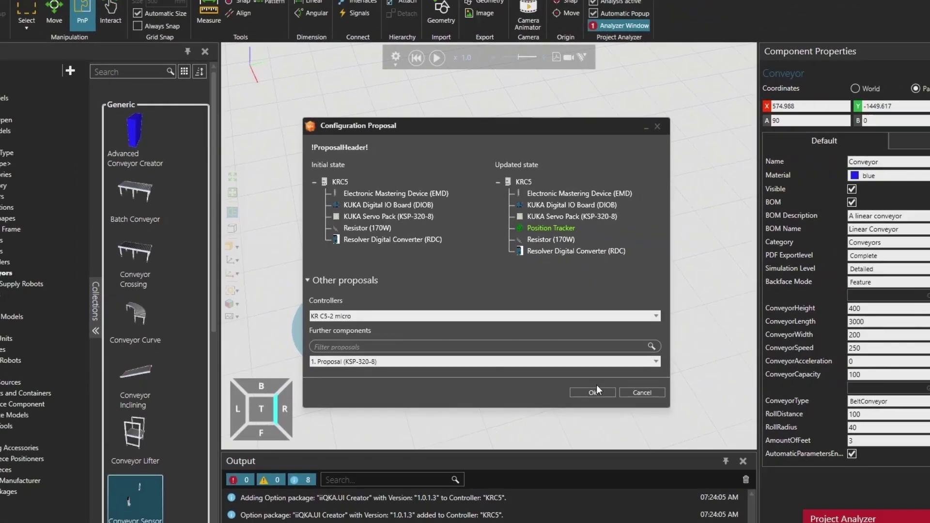
click(651, 437)
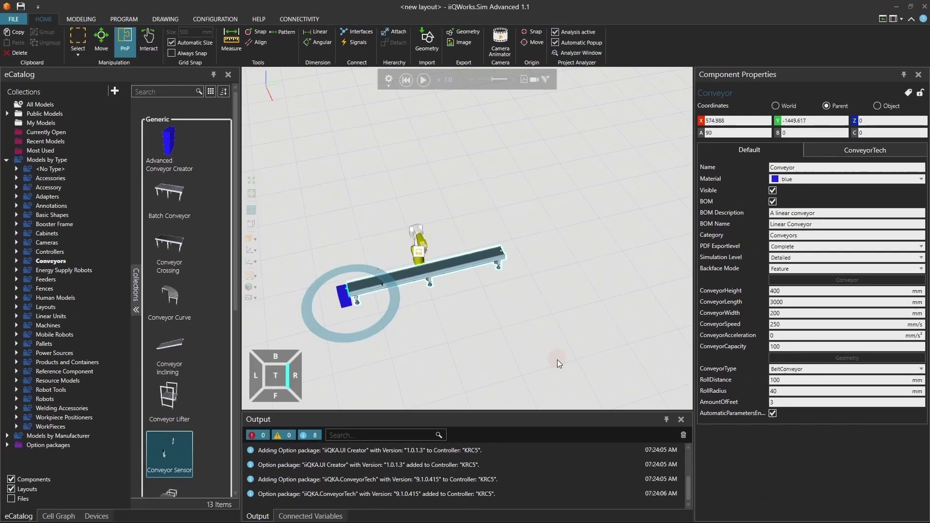
click(225, 20)
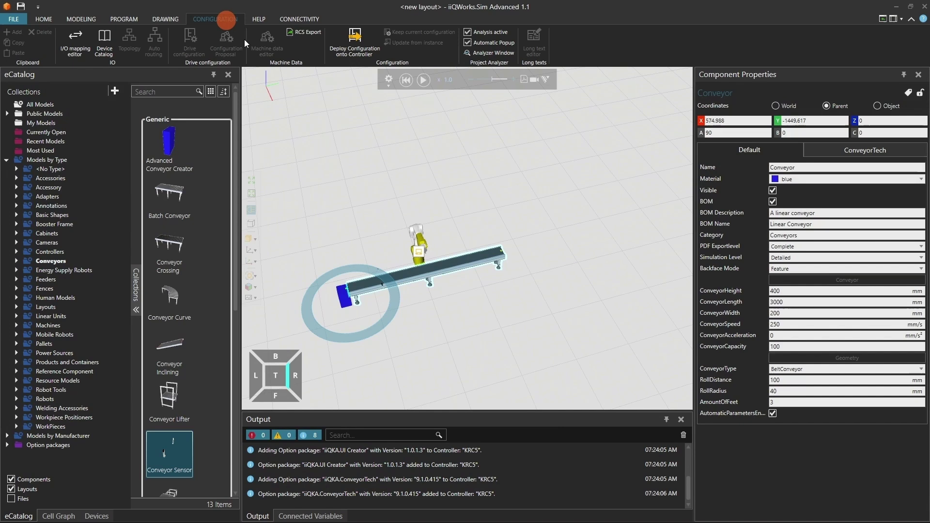
Review the robot's drive configuration showing the conveyor on the RDC, then close it
click(416, 231)
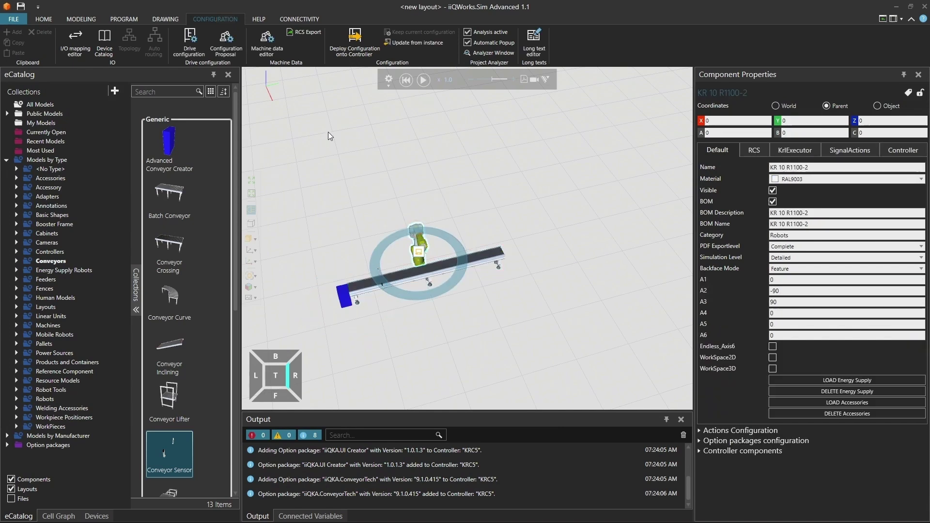
click(197, 51)
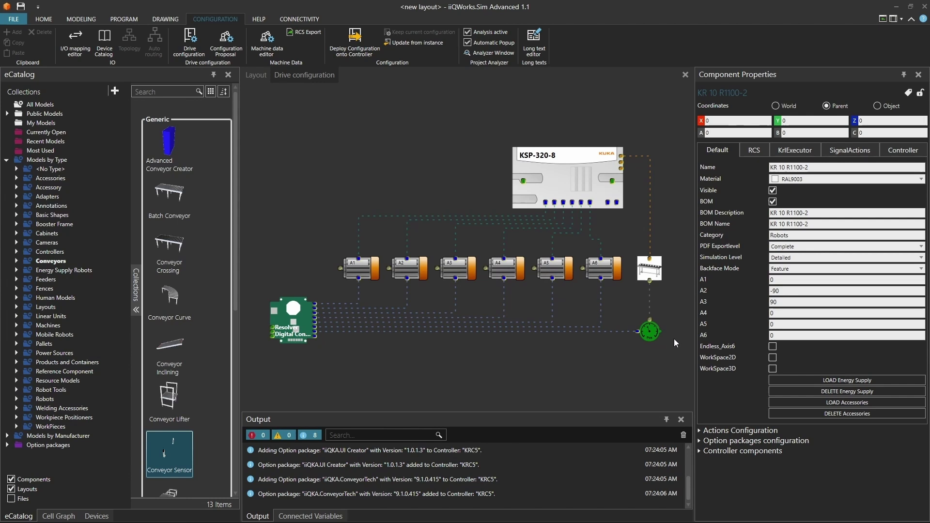
right_click(324, 77)
click(315, 84)
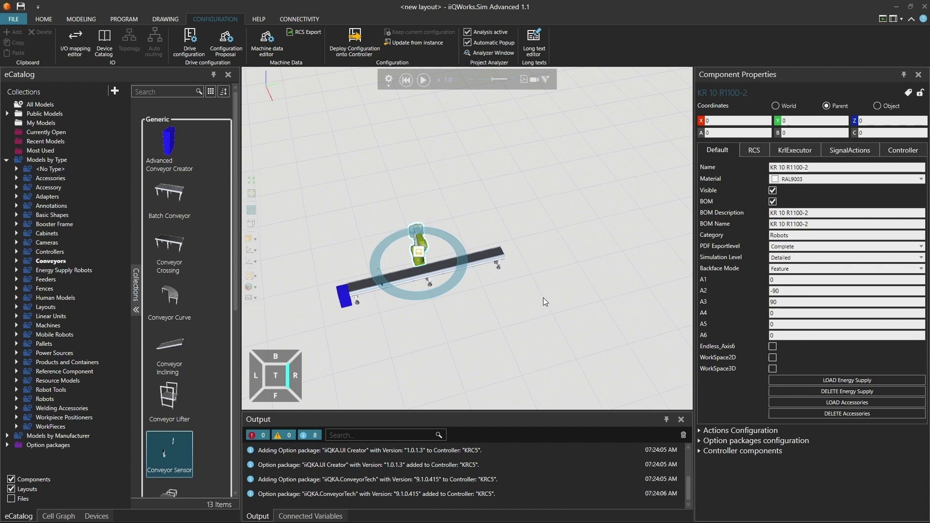
Enable the Fast Measurement input in the robot's controller settings
right_drag(540, 303, 532, 305)
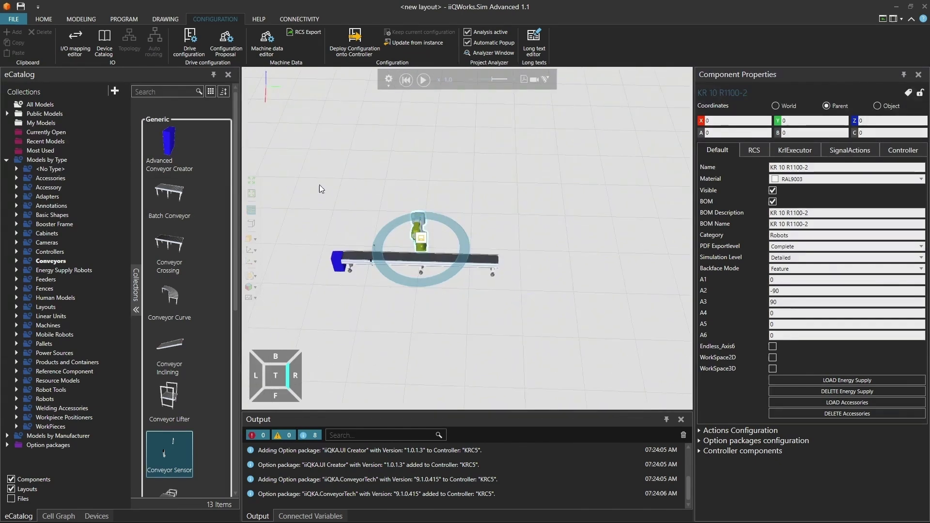
click(37, 17)
click(528, 222)
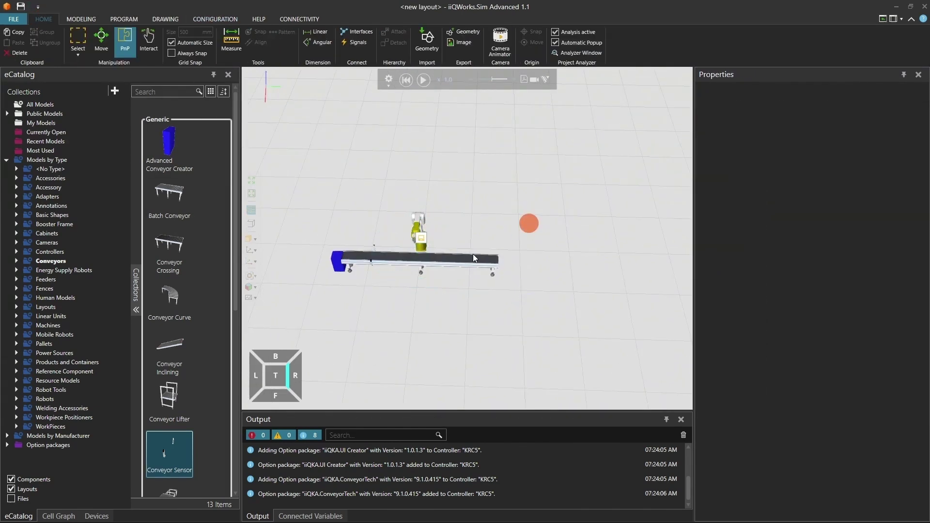
click(417, 219)
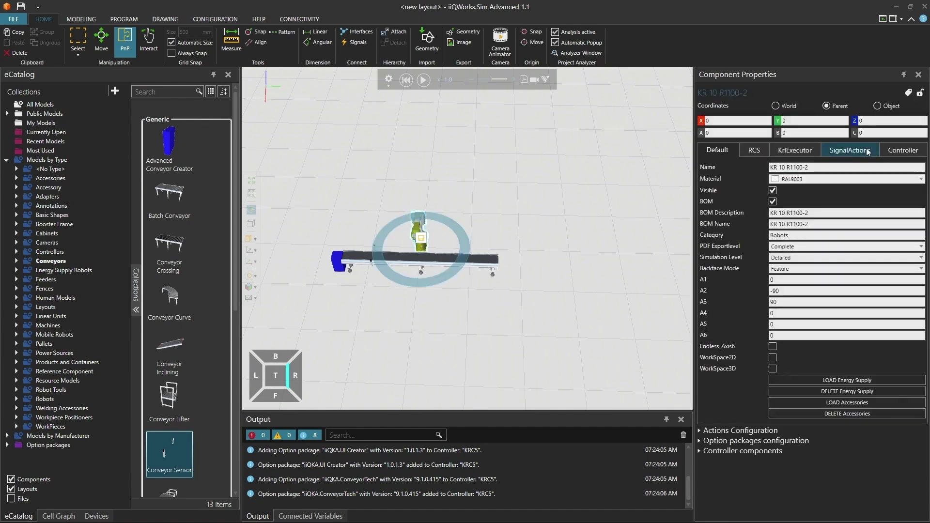
click(915, 153)
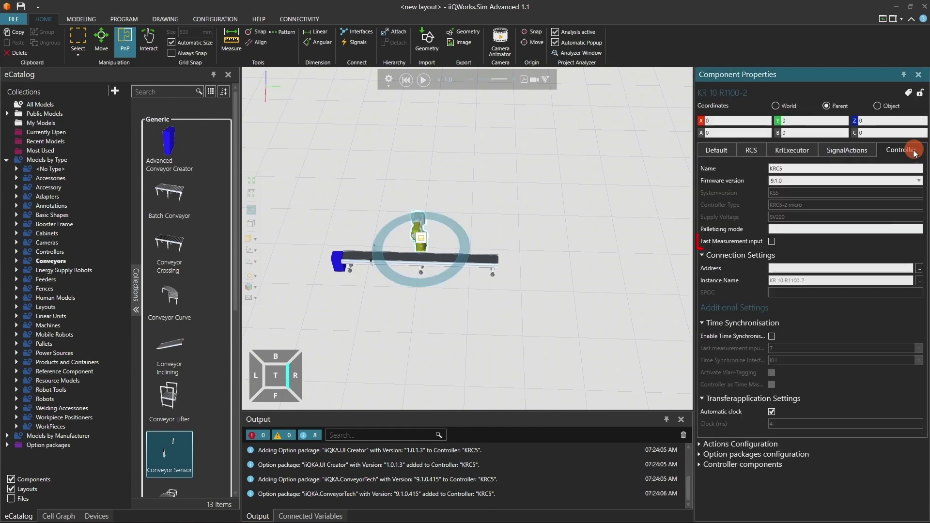
click(772, 242)
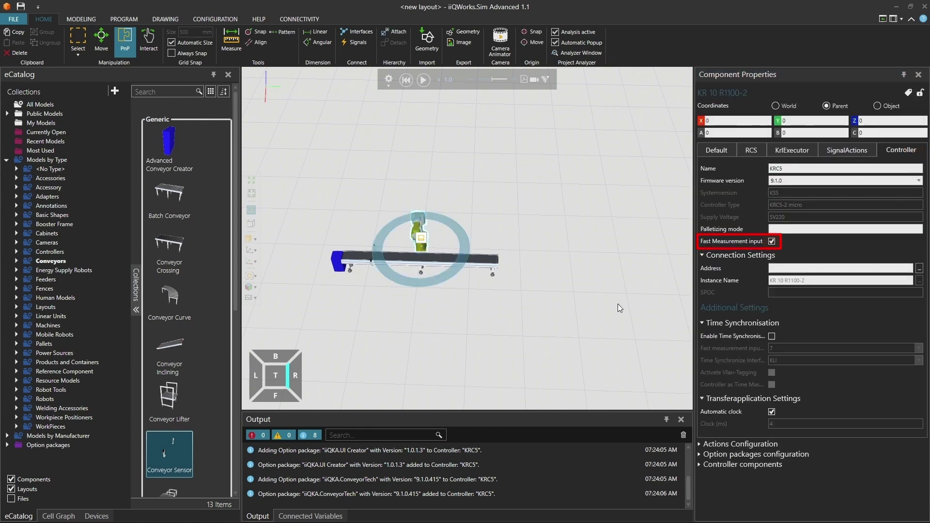
Wire the Conveyor Sensor's SensorBooleanSignal to the robot's FastMeasurement input
click(408, 307)
click(380, 255)
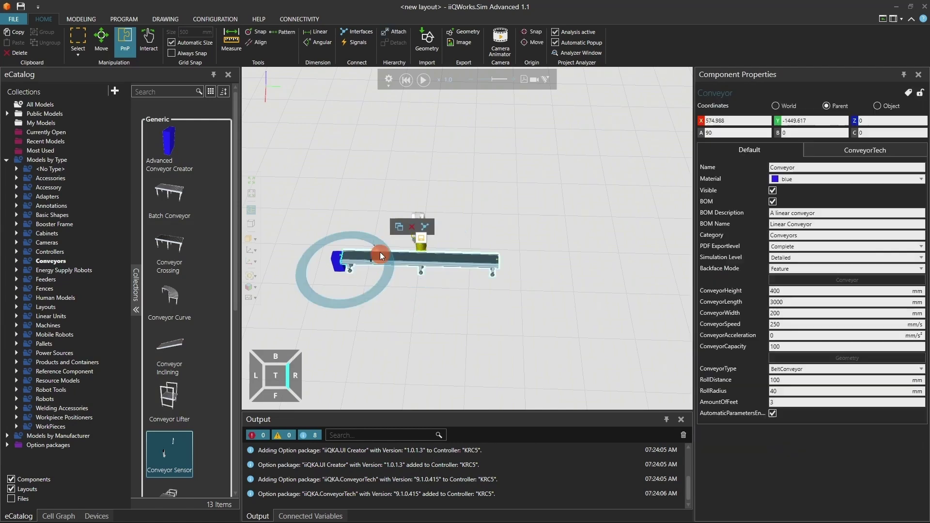
click(359, 42)
click(416, 219)
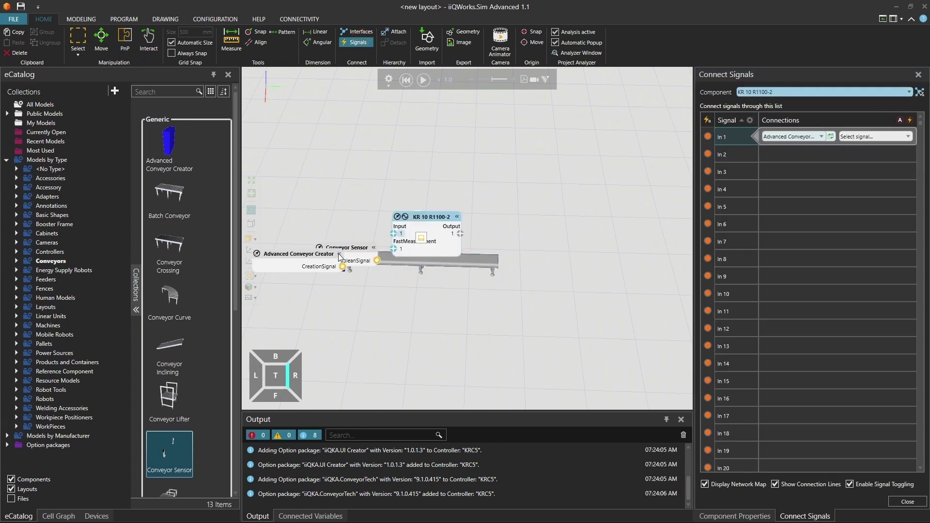
click(340, 255)
drag(377, 260, 396, 248)
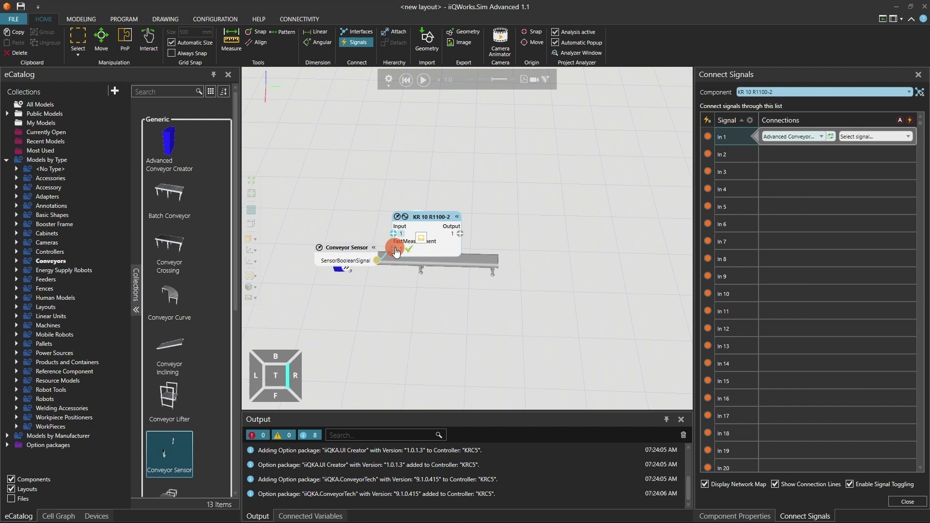
click(357, 42)
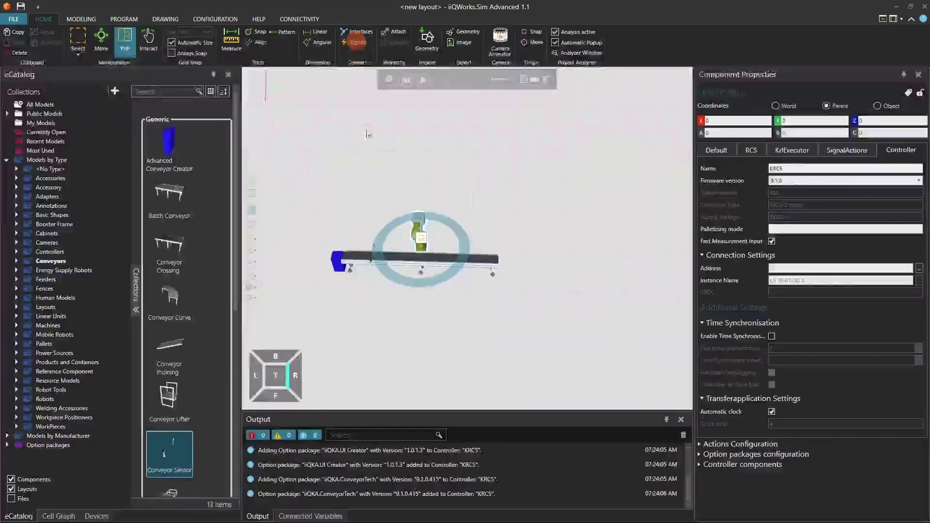
click(375, 144)
Select the conveyor's KR 10 R1100-2 tracking link in its tracking settings
right_drag(394, 161, 391, 166)
click(347, 267)
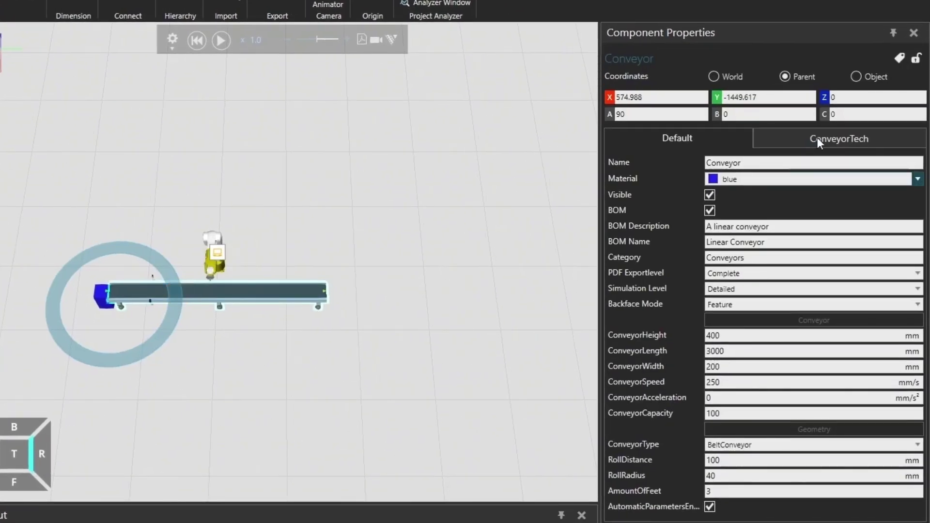
click(830, 138)
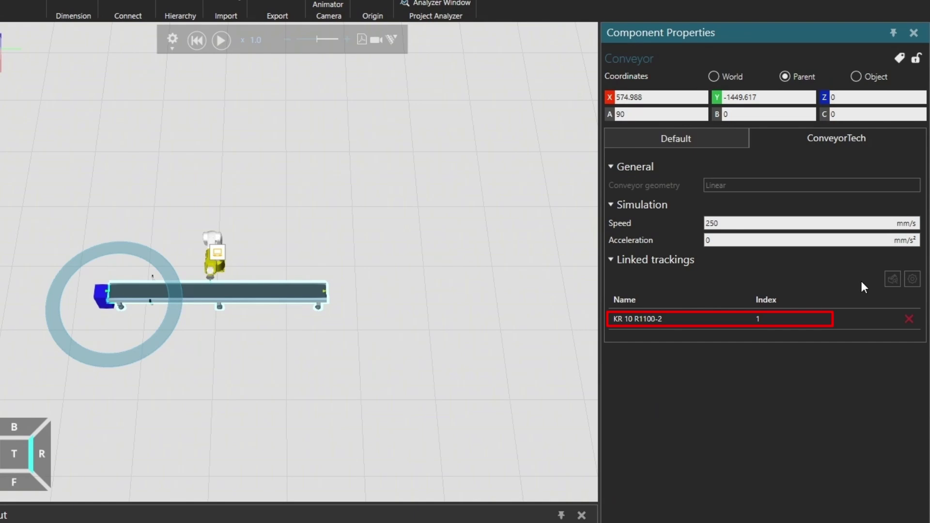
click(838, 326)
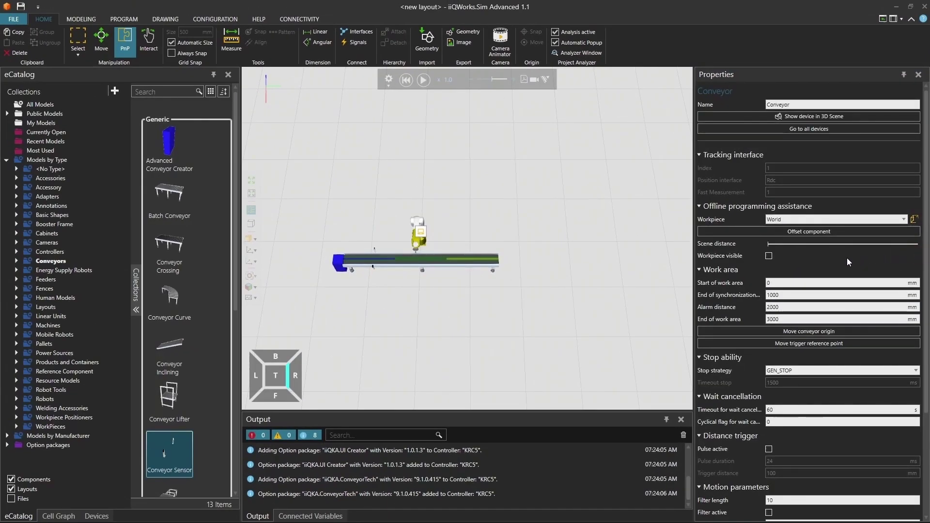
Move the conveyor tracking origin to X 600, then reselect the KR 10 tracking link
click(795, 333)
drag(409, 259, 437, 263)
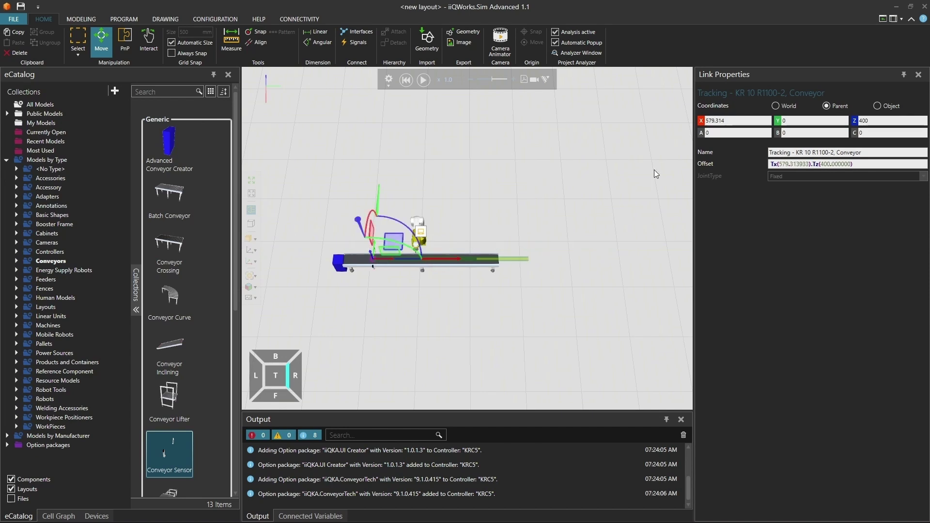
click(723, 123)
text(60)
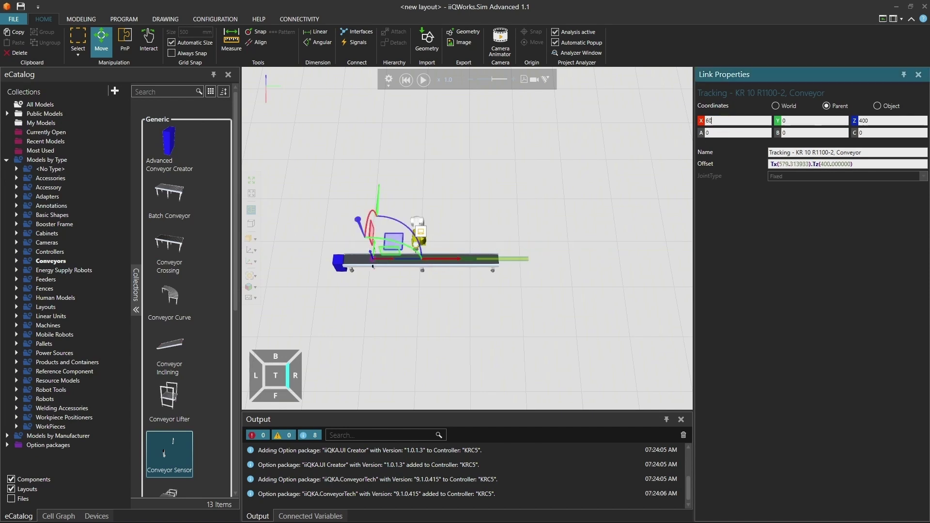
text(0)
key(Return)
click(550, 281)
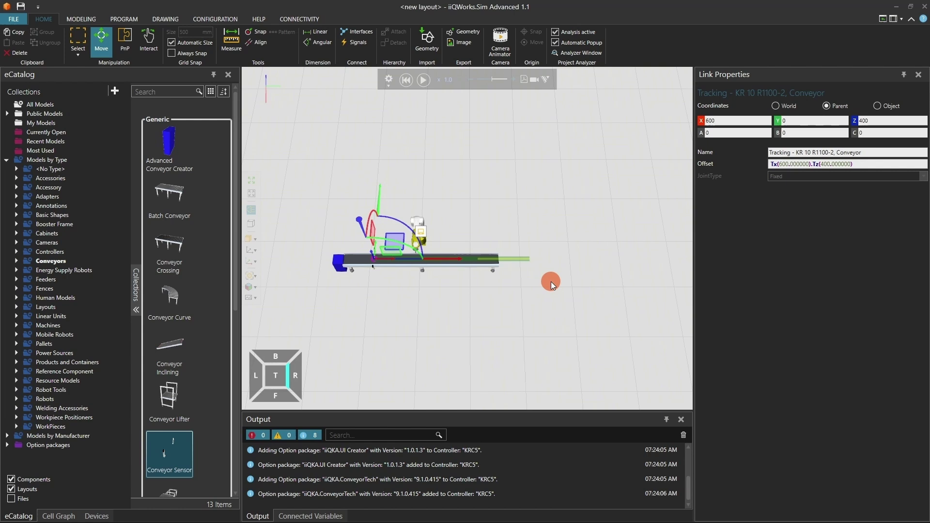
click(484, 259)
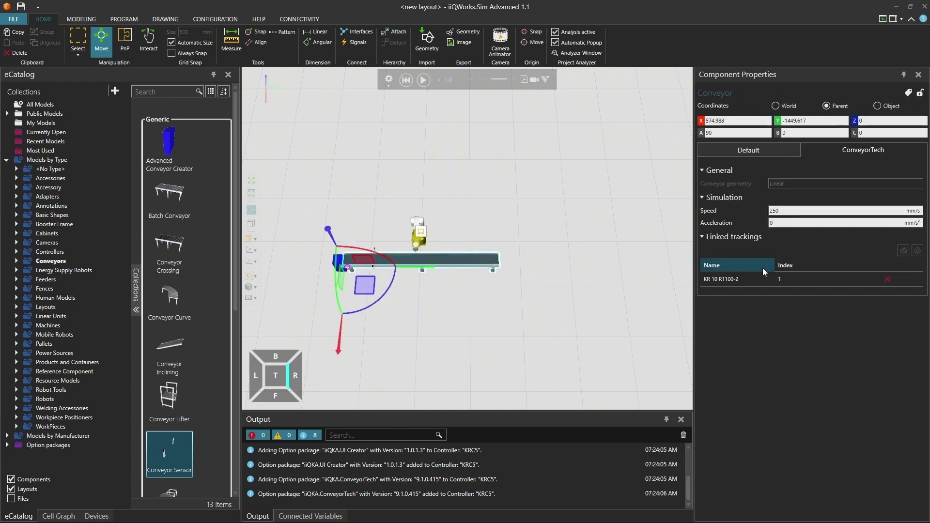
click(812, 280)
Set the tracking work area start to 500 and the alarm distance to 1200
click(918, 251)
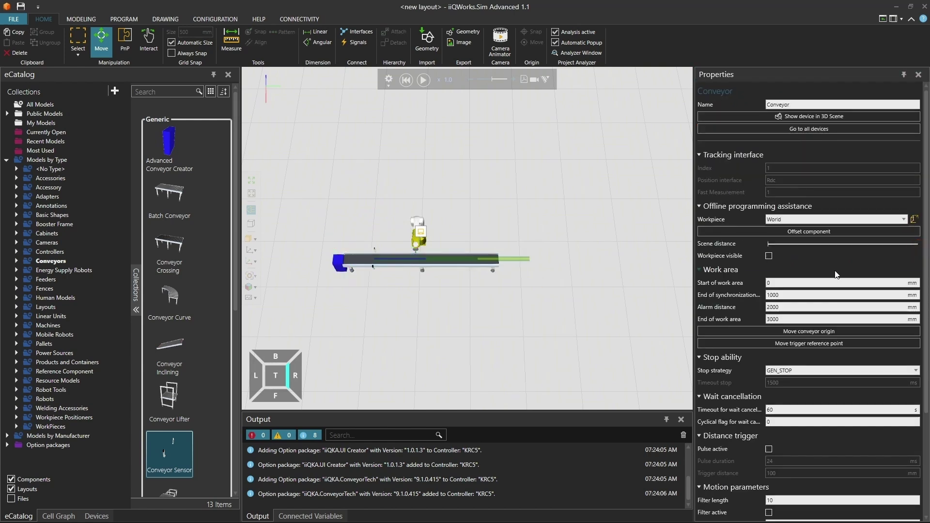
click(793, 281)
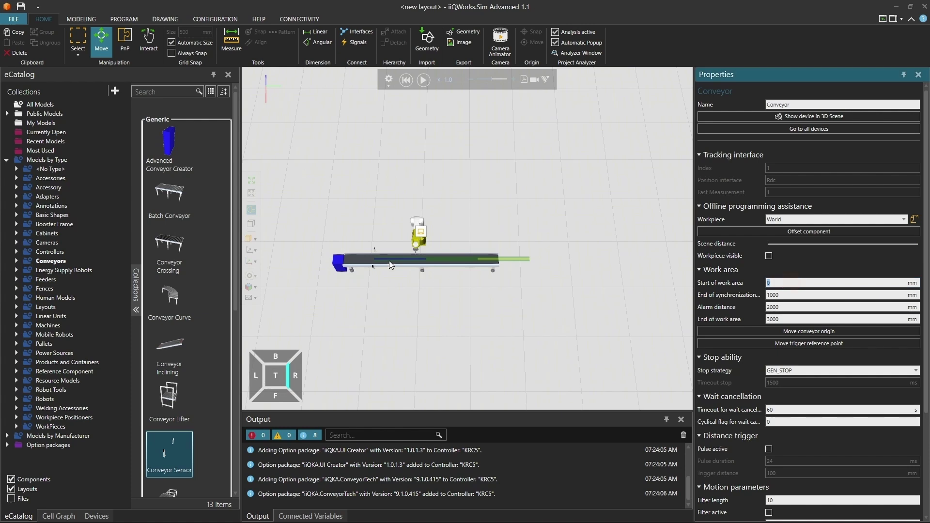
scroll(380, 263, up, 2)
text(5)
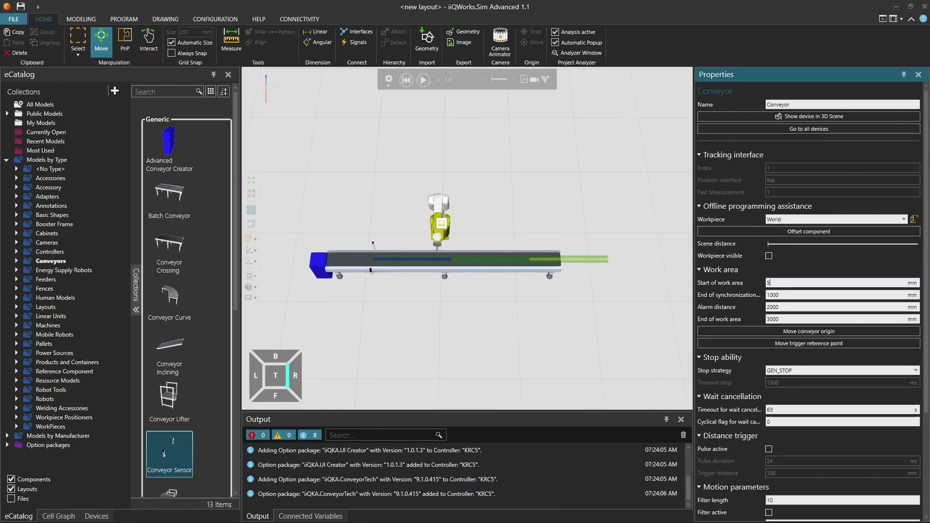
text(00)
click(794, 307)
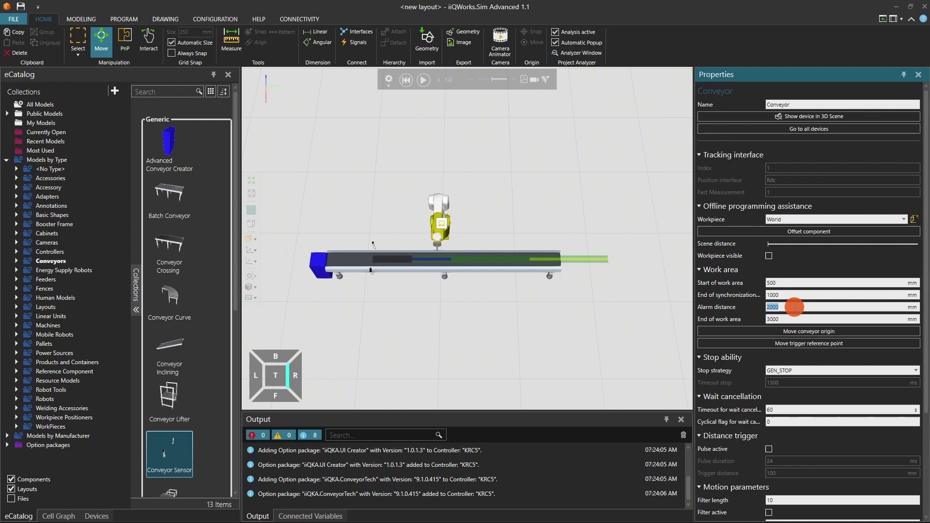
text(1200)
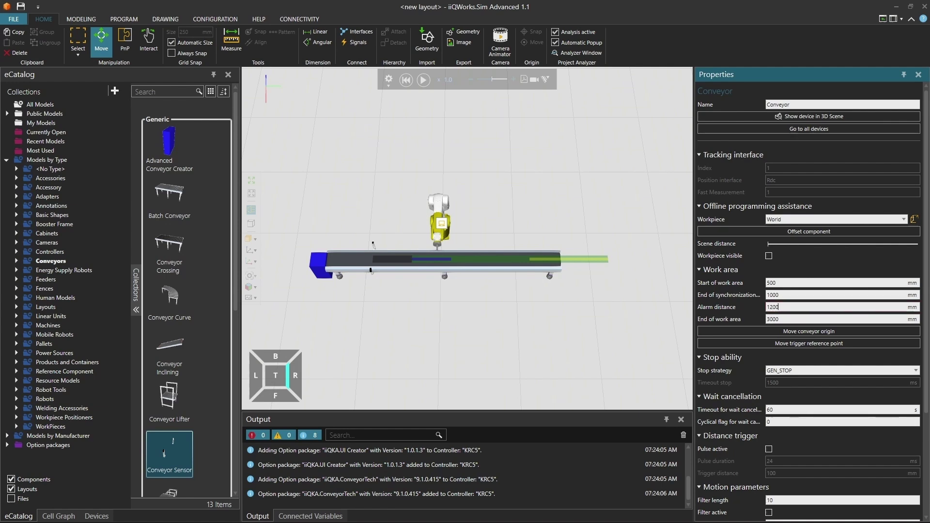
key(Return)
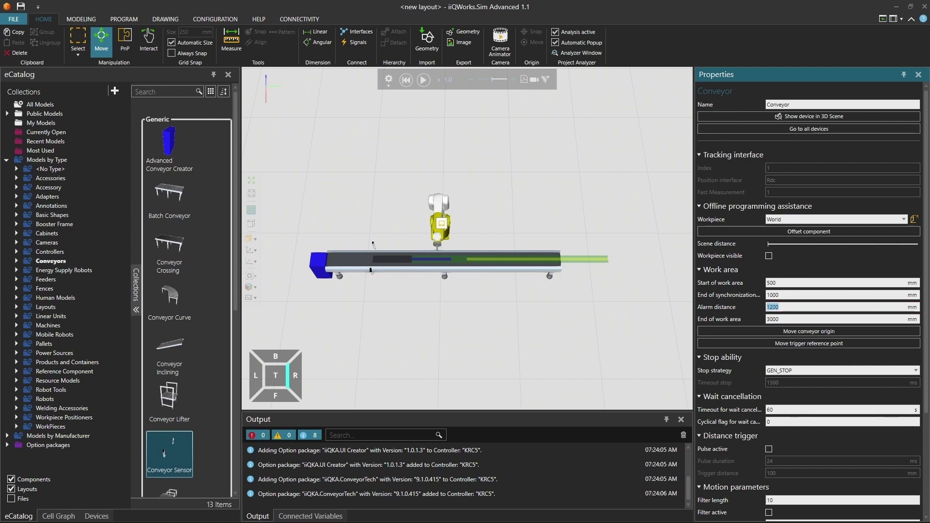
Set the end of the work area to 1250 and start editing the motion delay
click(785, 318)
text(1250)
key(Return)
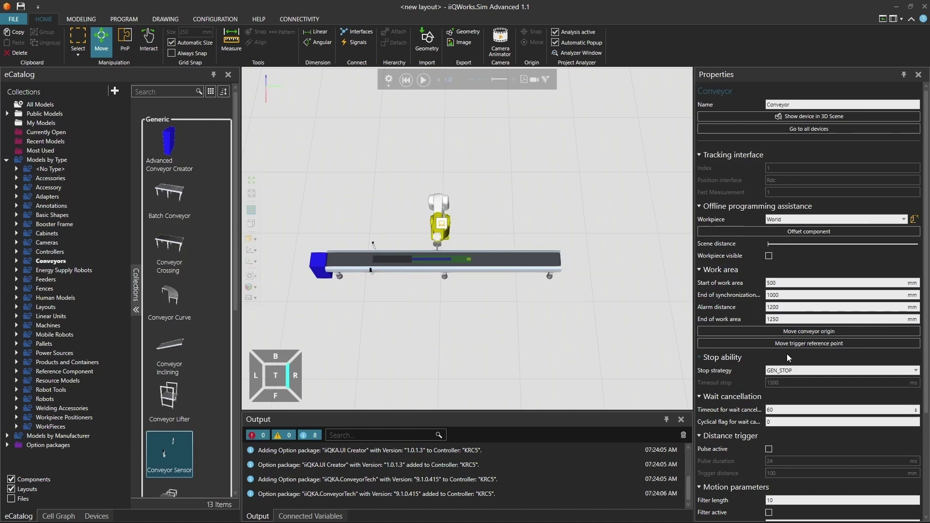
scroll(787, 354, down, 1)
scroll(787, 353, down, 2)
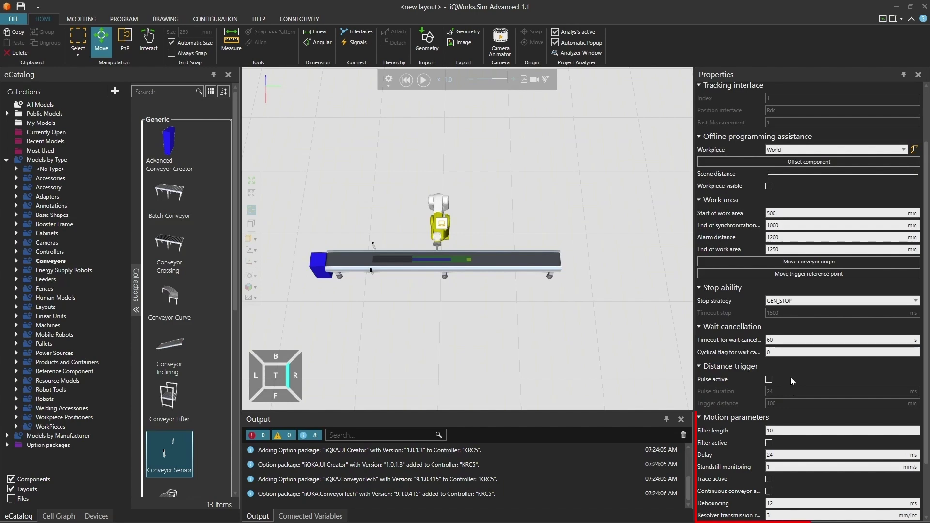
click(775, 454)
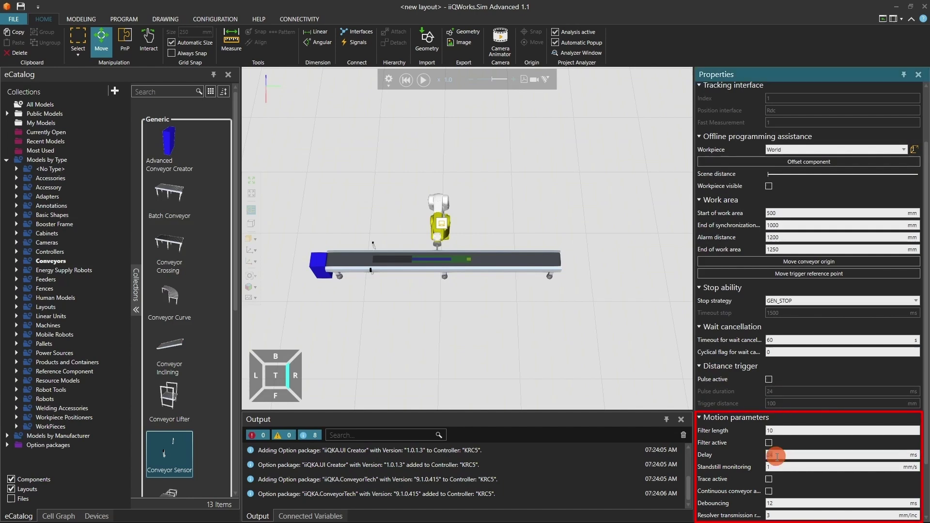
Set the motion delay to 0 and place a Basic Shapes pyramid beside the conveyor
text(0)
click(584, 385)
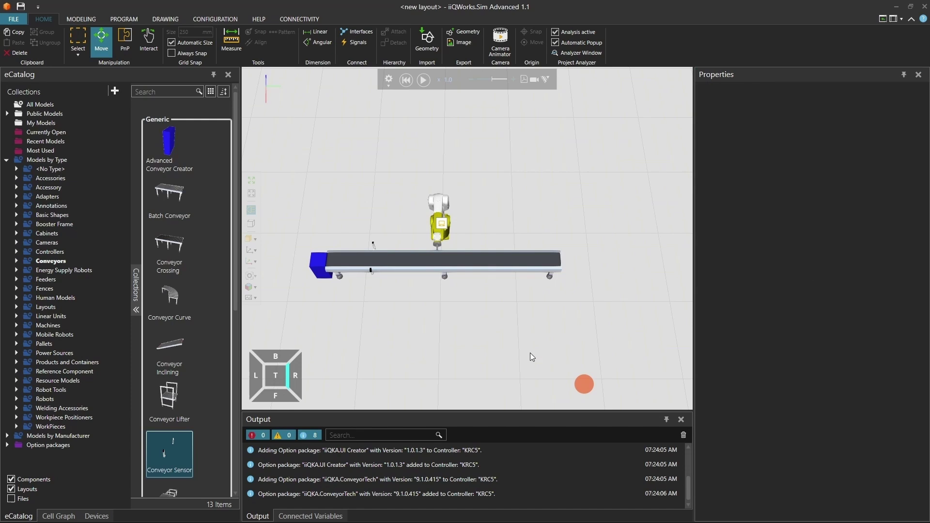
click(64, 218)
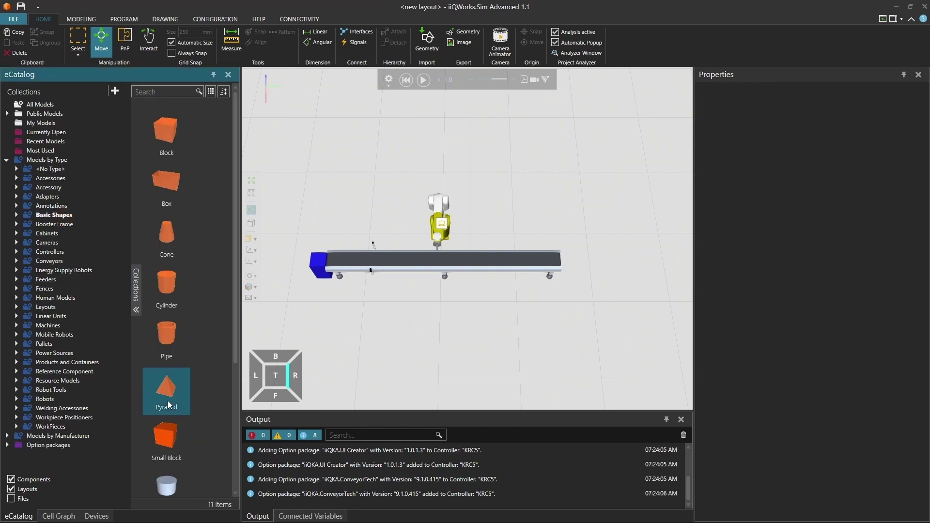
drag(166, 387, 400, 344)
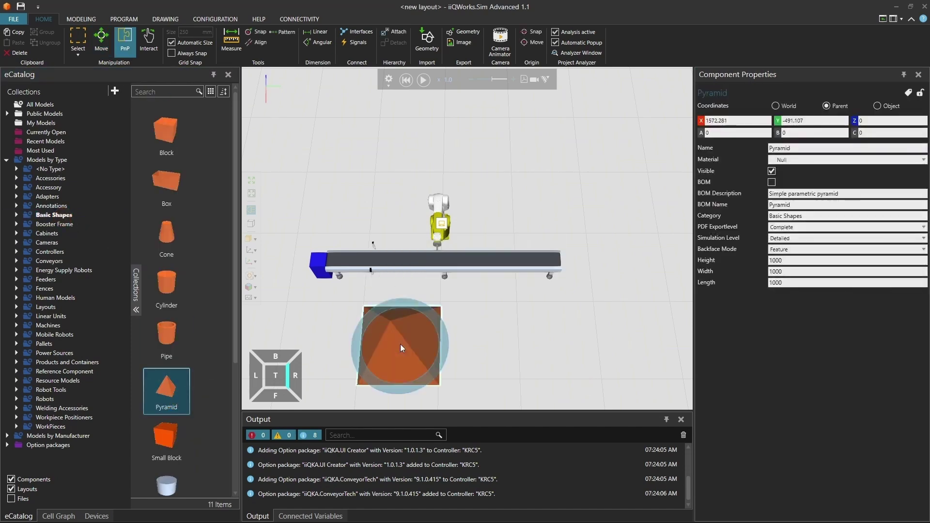
Resize the pyramid to 100 in height, width and length
double_click(788, 261)
text(100)
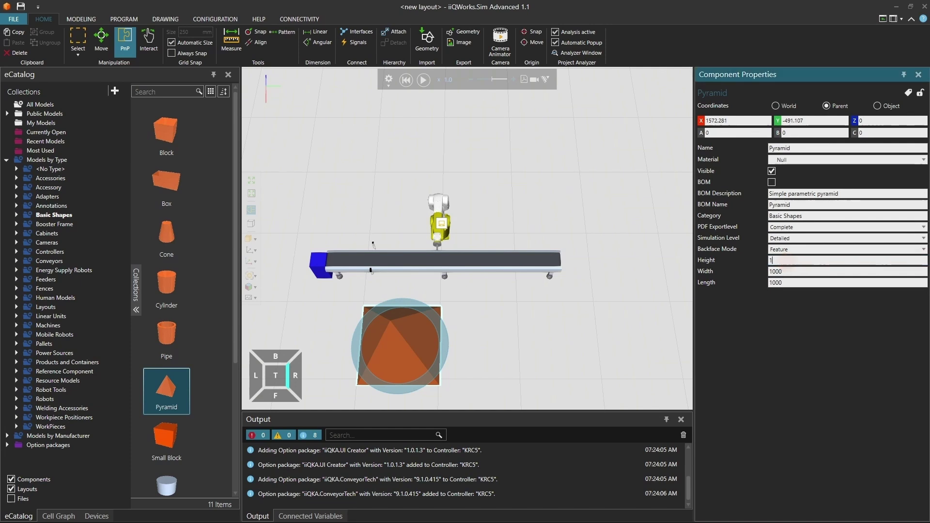
click(789, 271)
key(BackSpace)
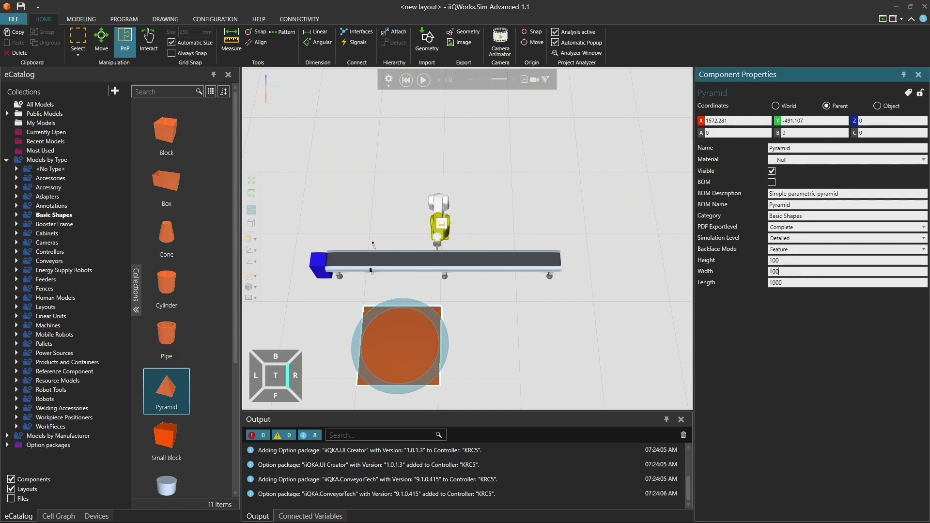
double_click(786, 282)
text(100)
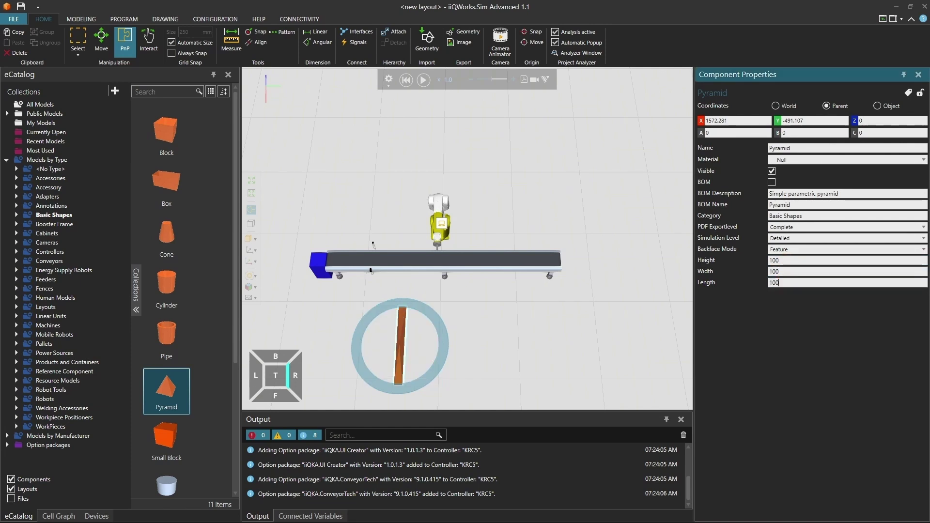
click(530, 341)
Pick Pyramid #2 as the workpiece for the KR 10 conveyor tracking
click(427, 266)
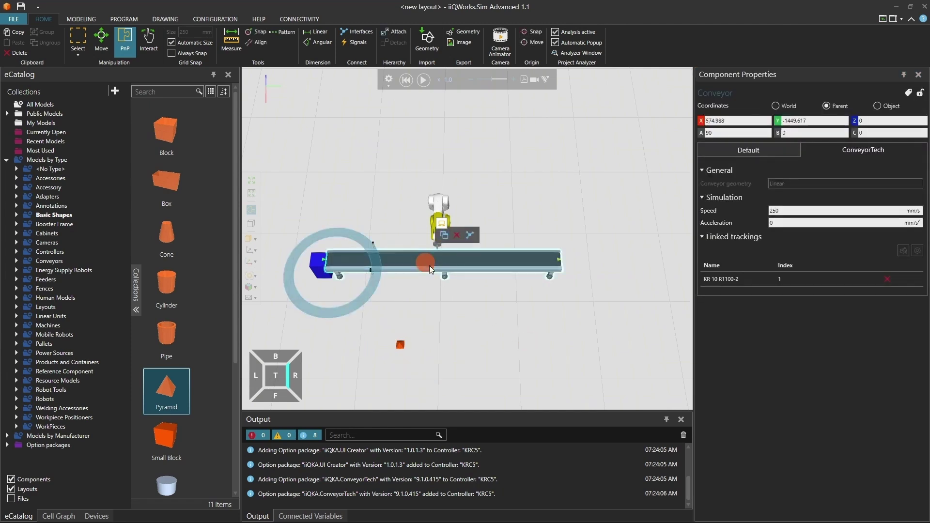
click(802, 284)
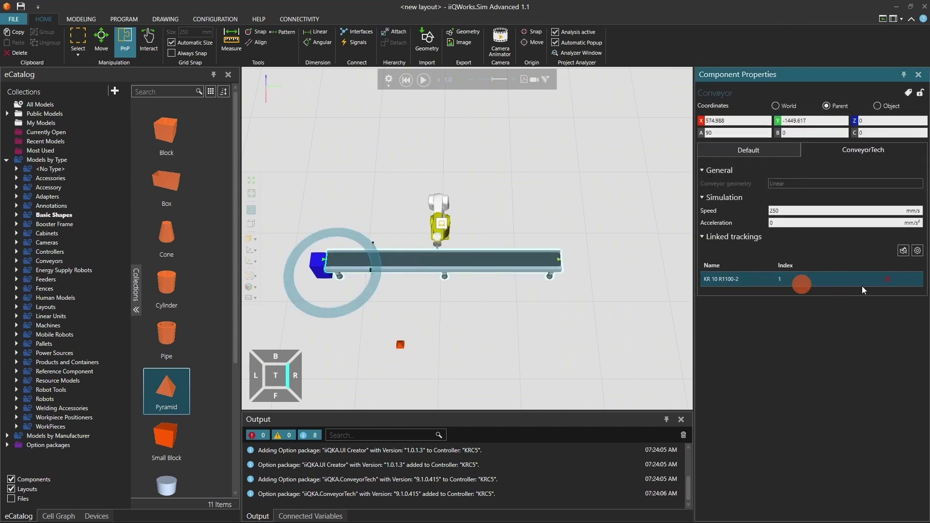
click(917, 250)
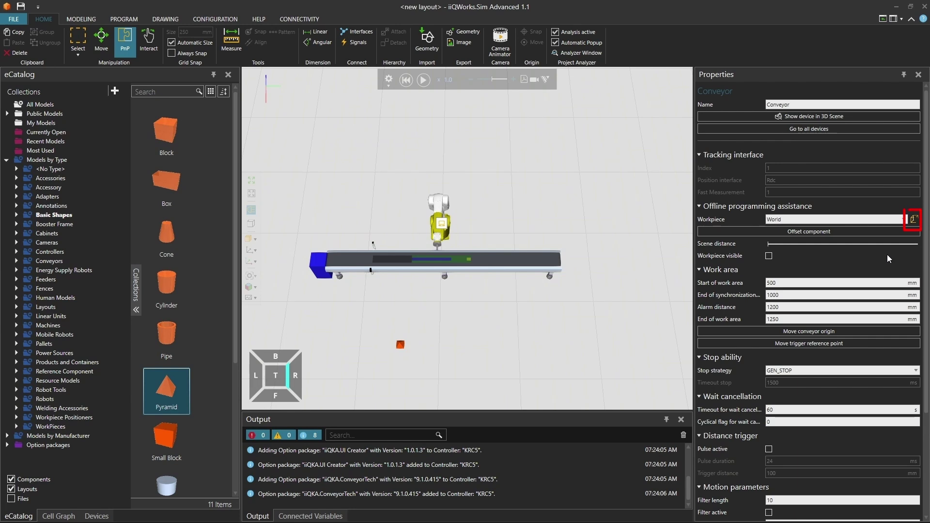
click(913, 219)
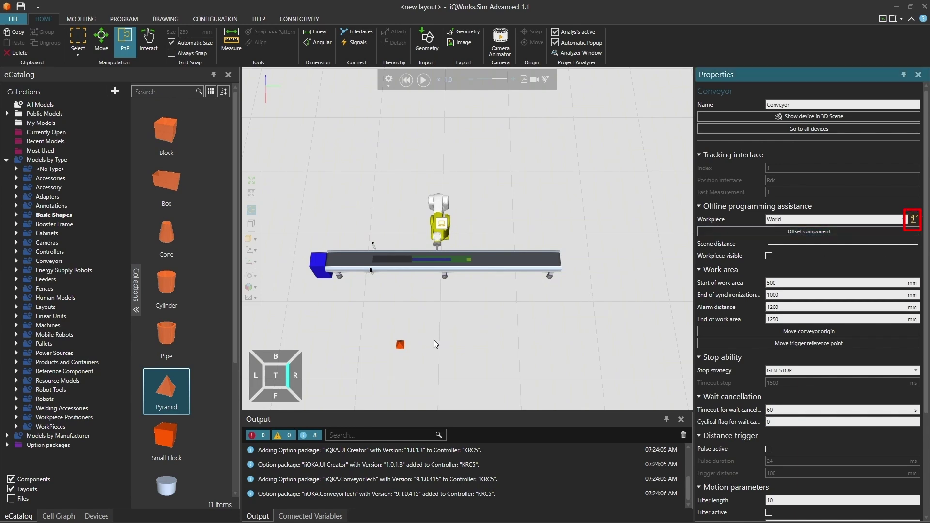
click(400, 344)
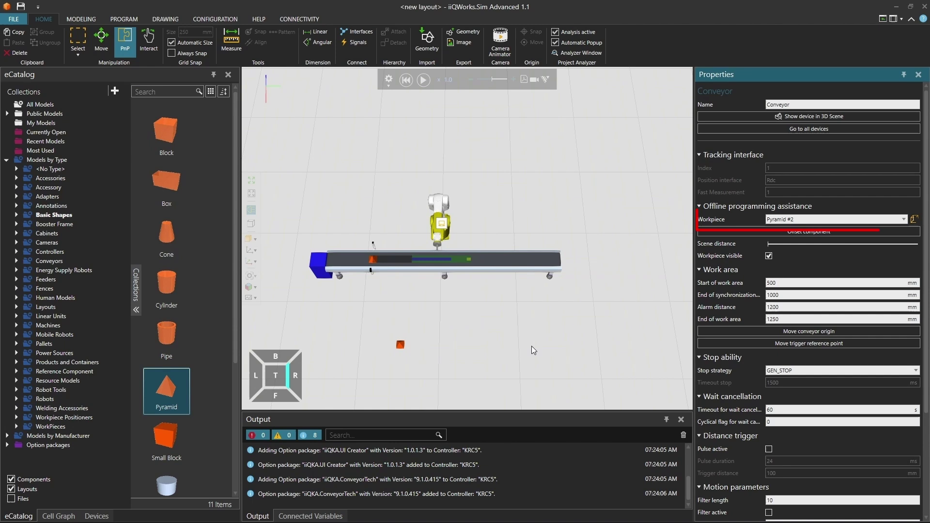
Offset the tracking workpiece by -50 in X
click(755, 234)
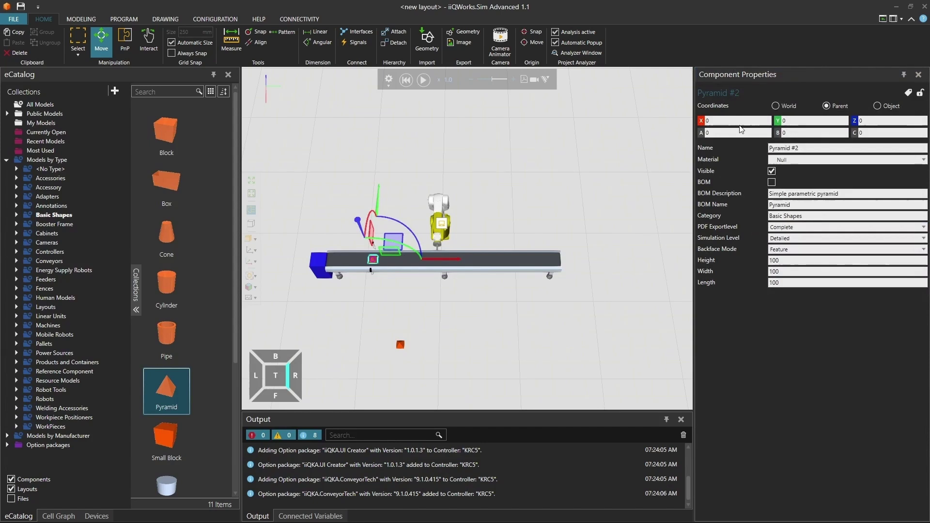
click(739, 123)
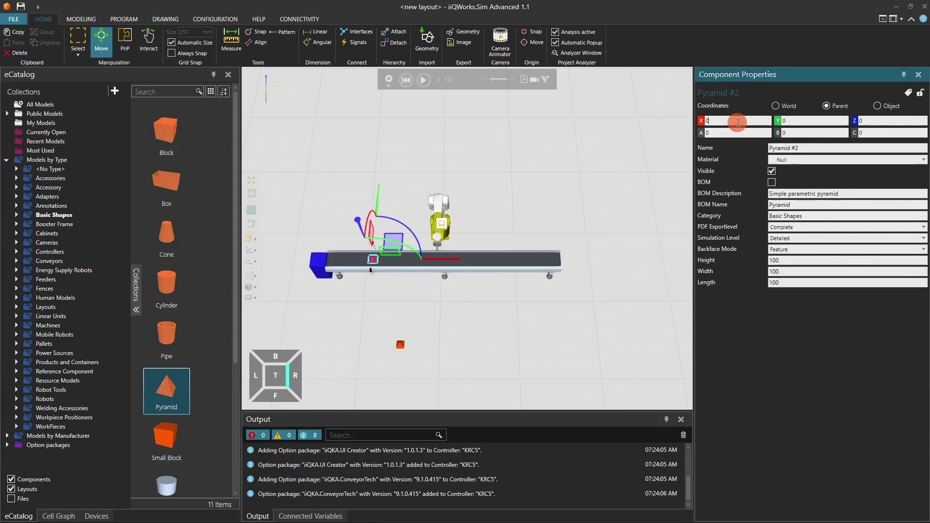
text(-50)
key(Return)
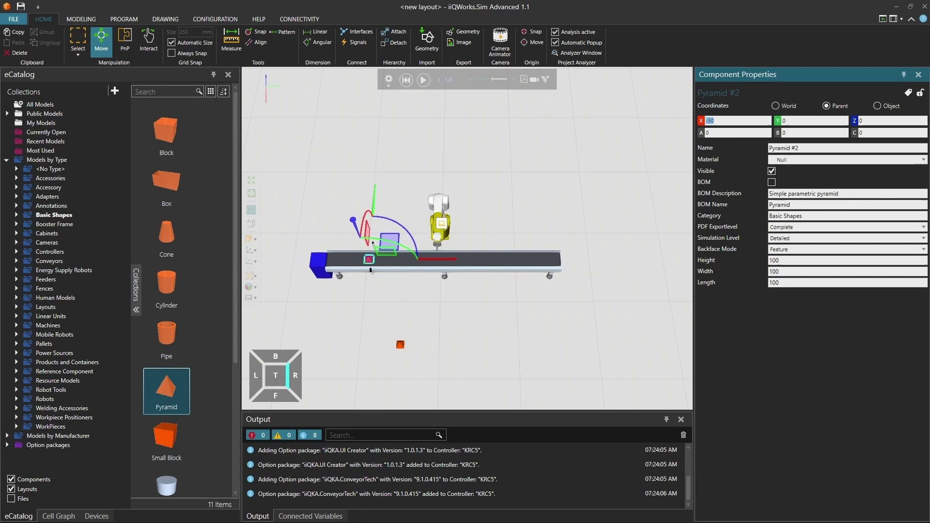
scroll(367, 279, up, 3)
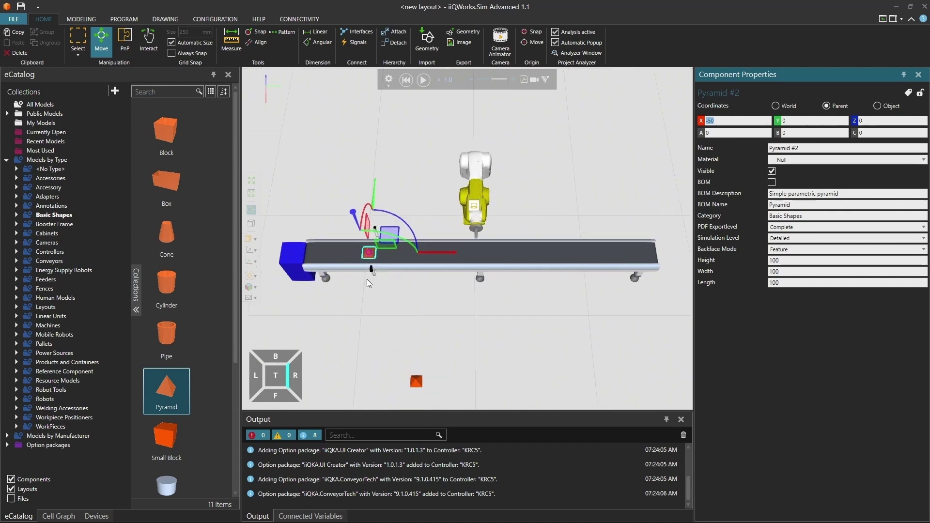
Slide the workpiece's scene distance so the pyramid shows partway along the conveyor
click(409, 265)
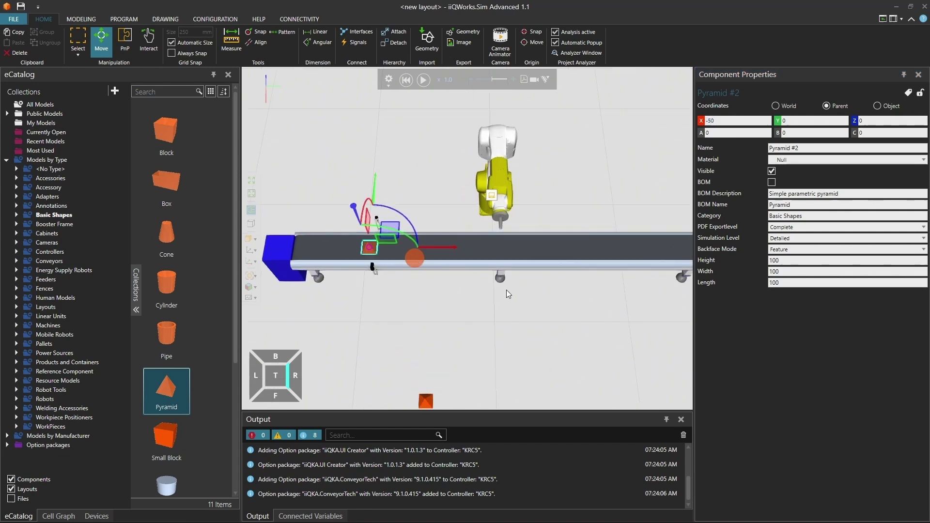
click(842, 286)
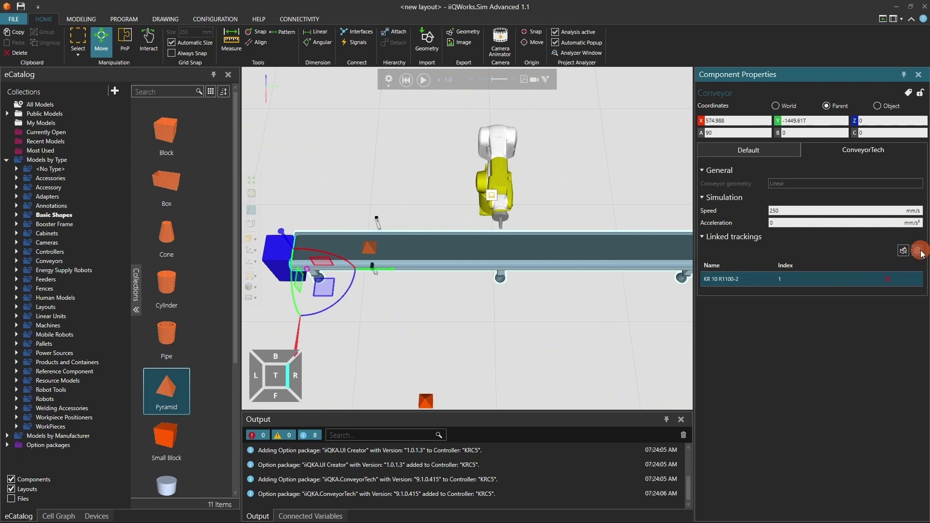
click(916, 251)
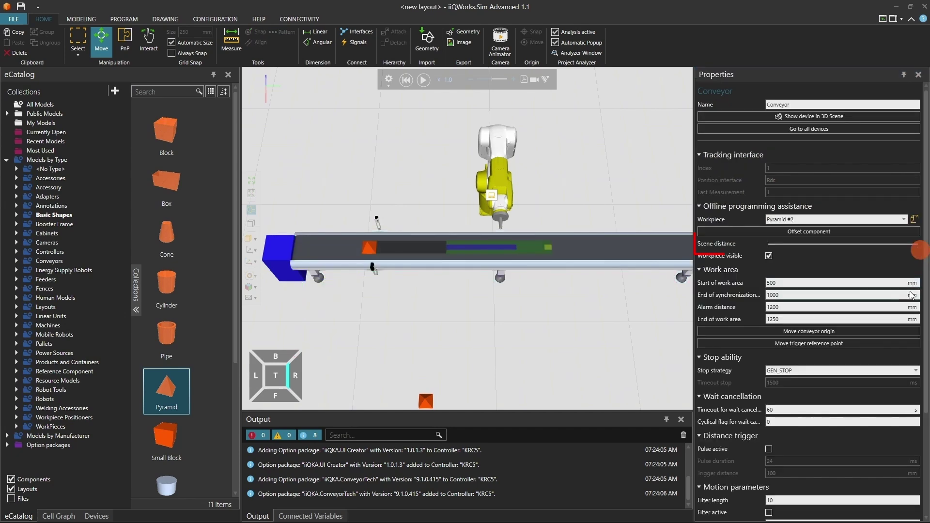
click(773, 246)
drag(768, 244, 834, 246)
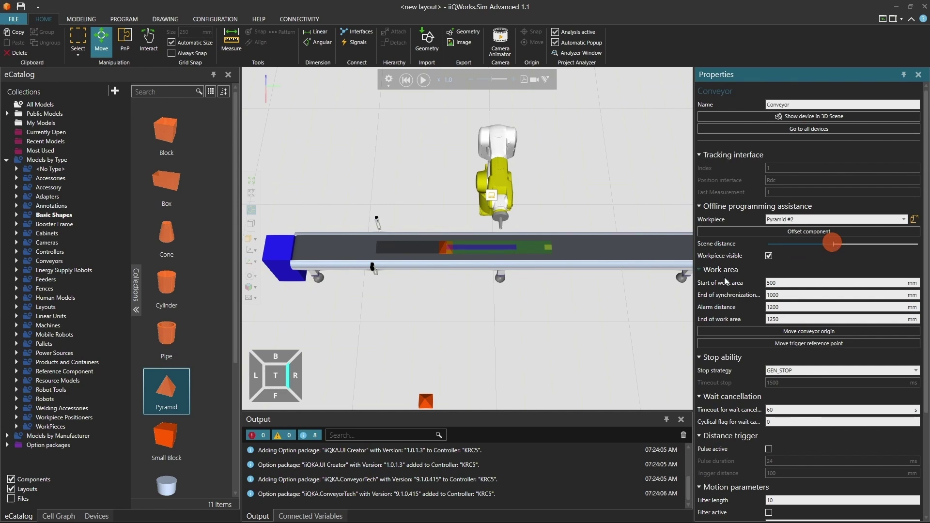
scroll(587, 309, up, 1)
middle_drag(561, 332, 573, 307)
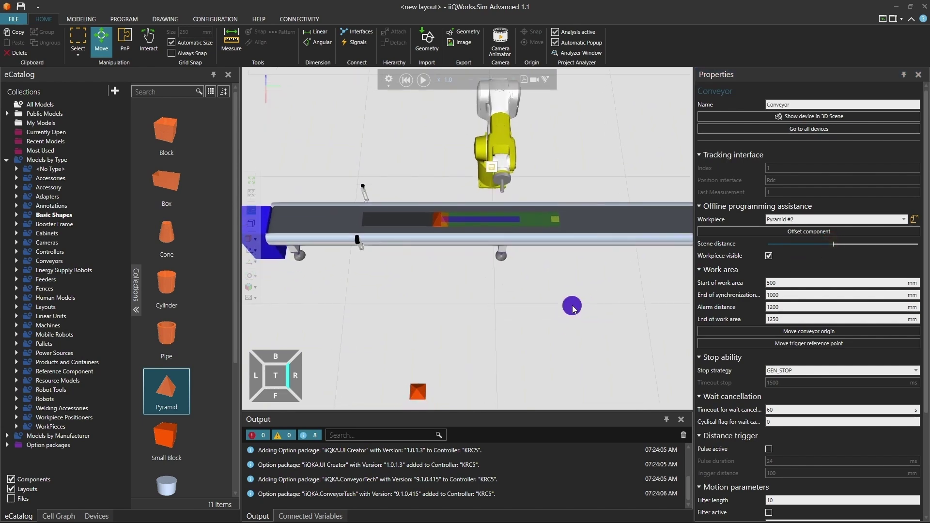
click(135, 19)
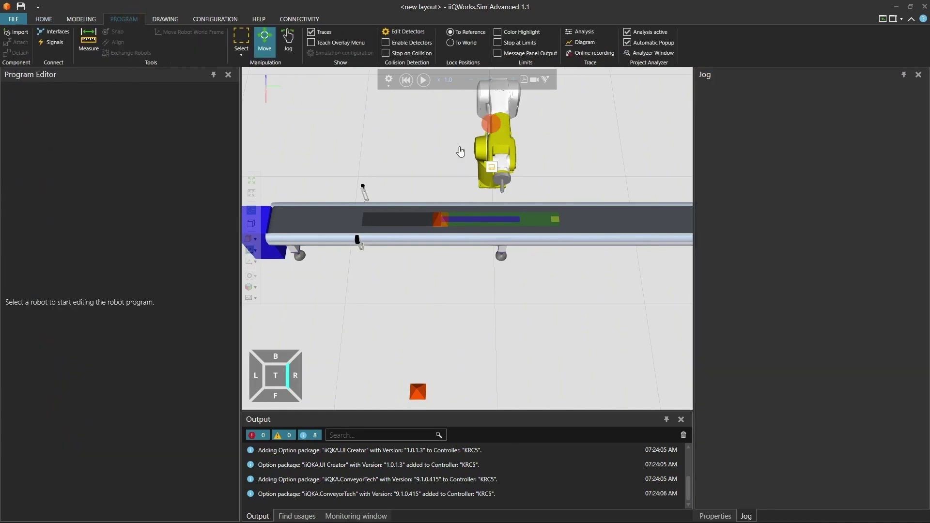
Add a new KR 10 robot program named CT_Main
click(345, 158)
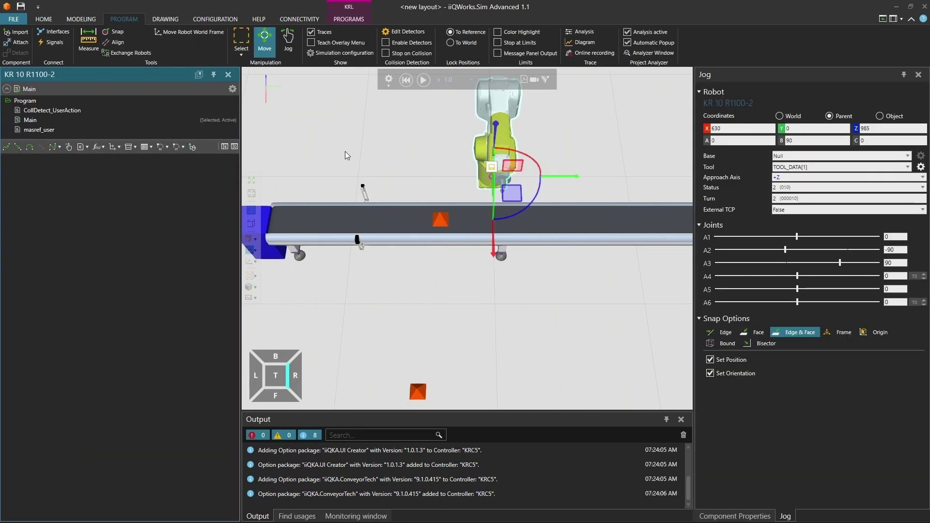
right_click(118, 129)
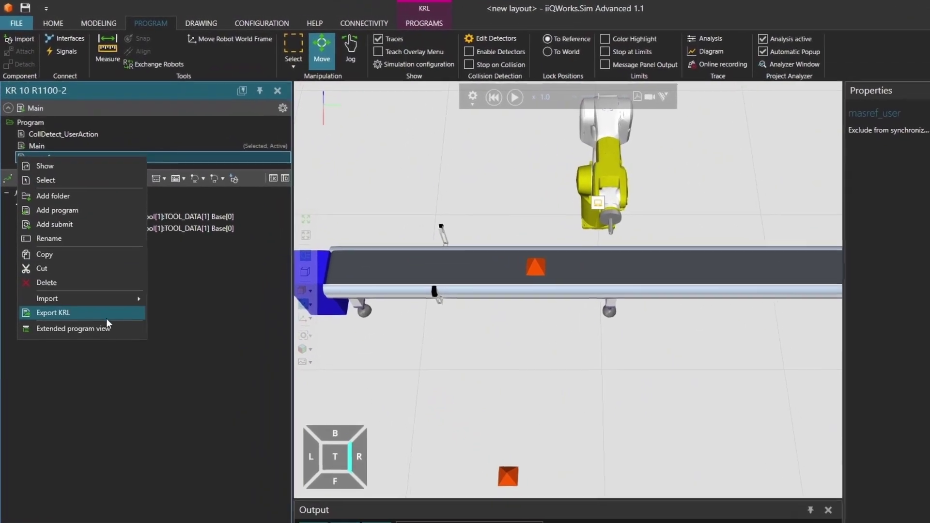
click(87, 270)
right_click(172, 146)
click(211, 184)
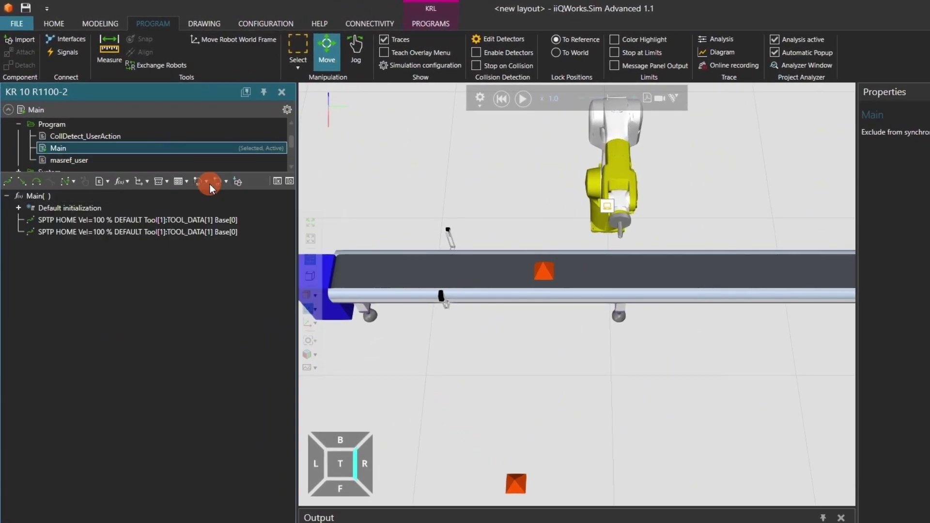
text(CT_Main)
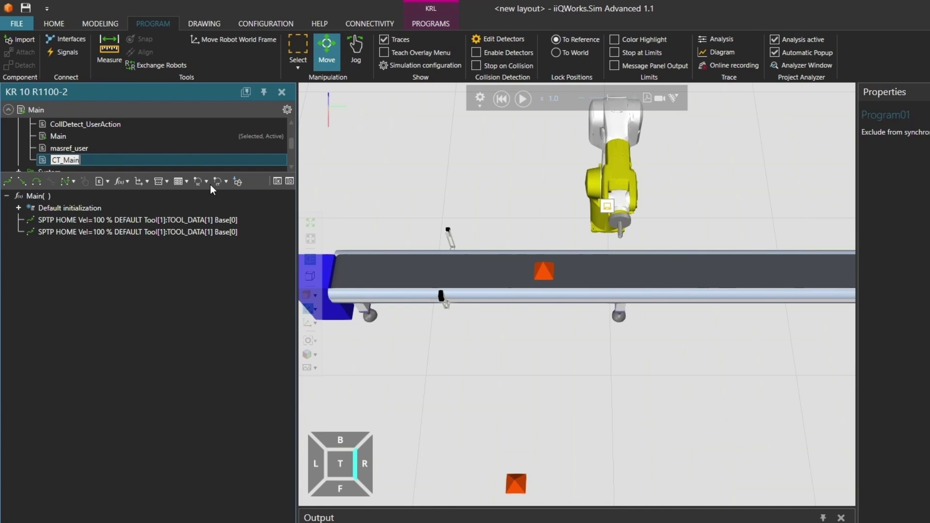
key(Return)
Add a second program named CT_Run and open CT_Main at its first HOME move
right_click(133, 147)
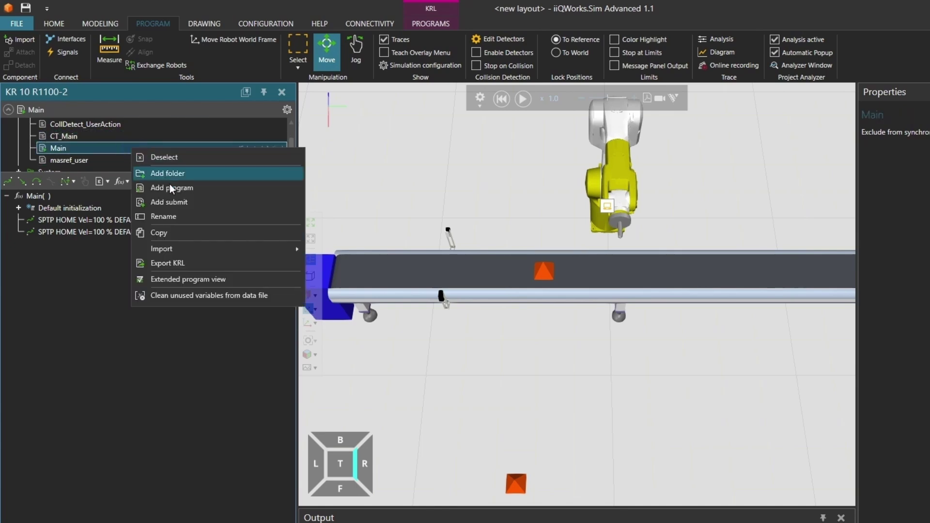
click(175, 191)
text(CT_Run)
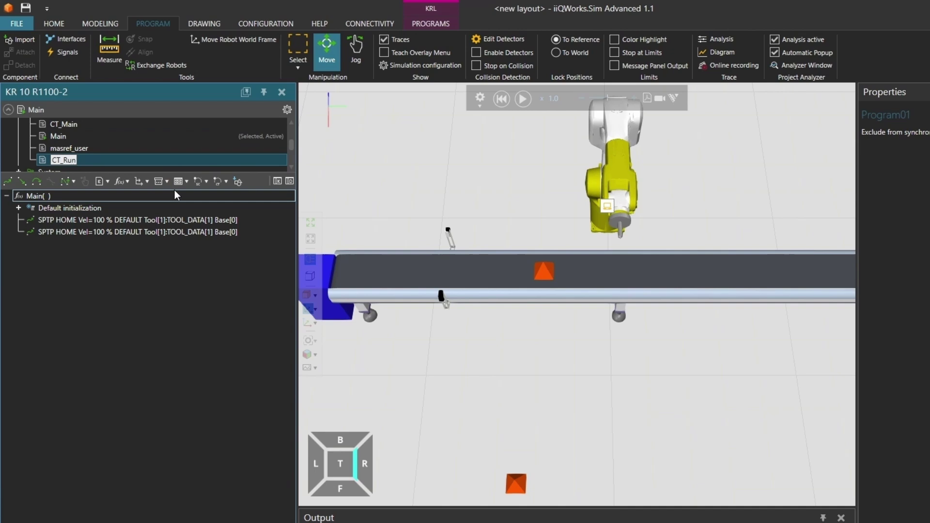
key(Return)
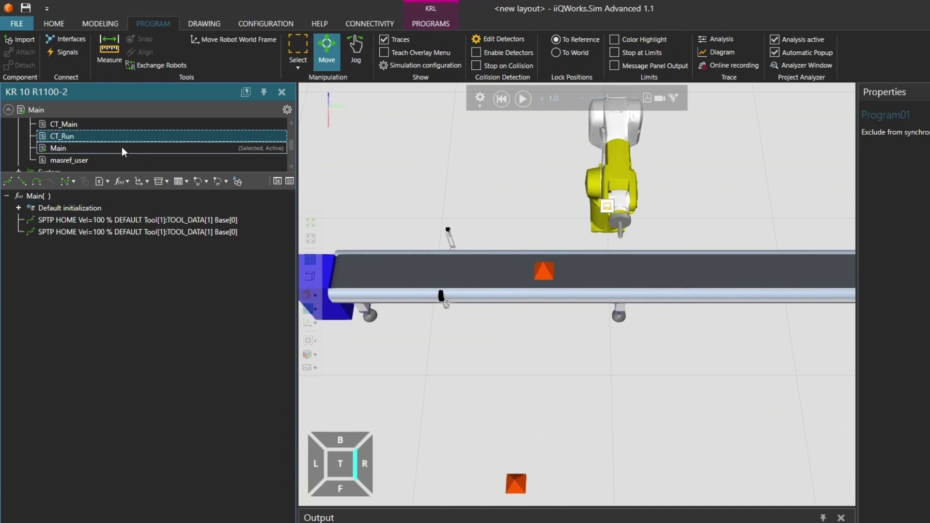
click(112, 125)
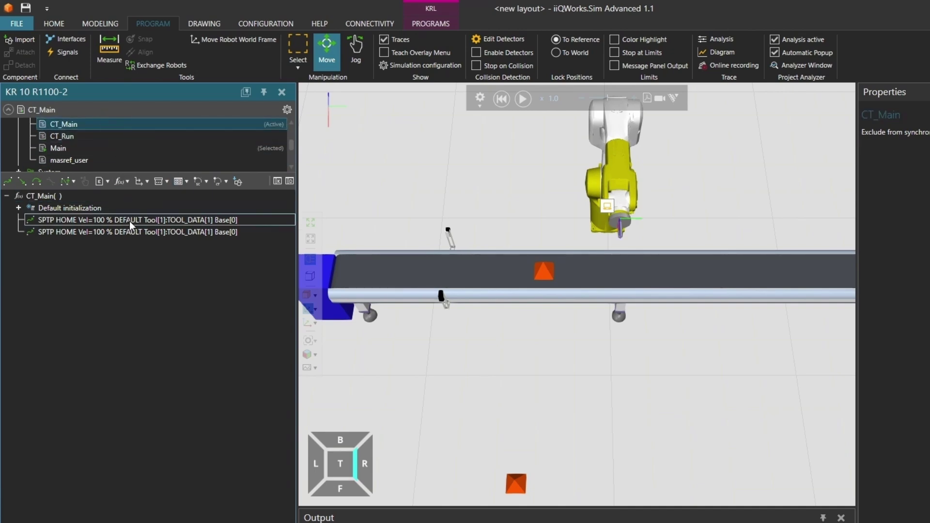
click(130, 221)
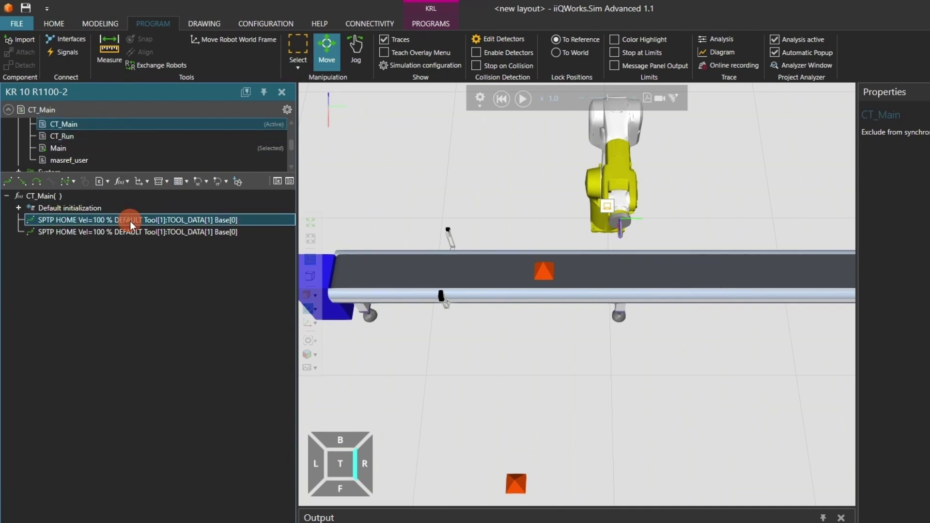
Insert a CT_Init call and an empty LOOP after HOME, then jog the robot toward the conveyor
click(219, 181)
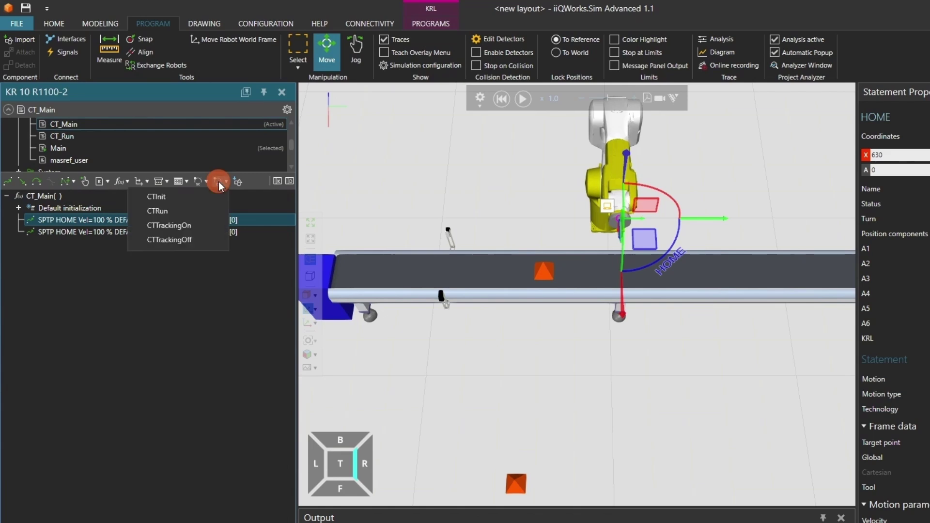
click(193, 197)
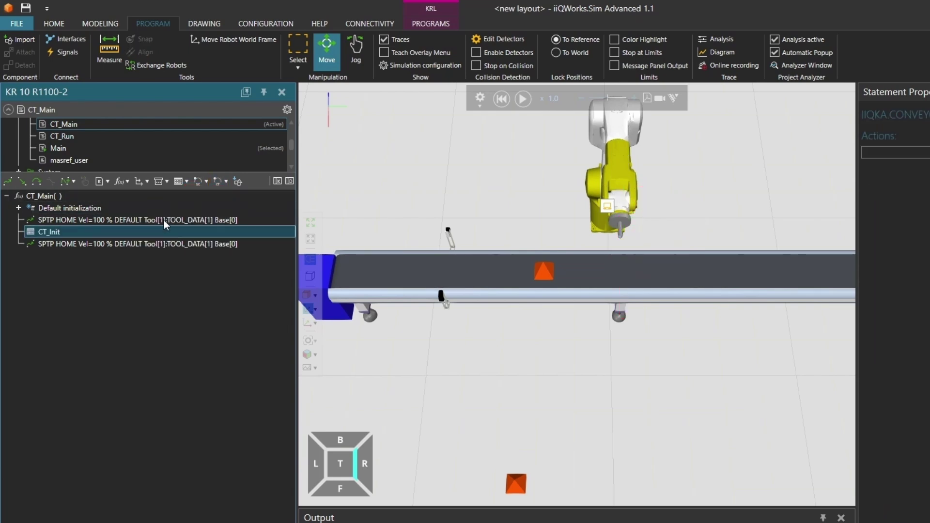
click(145, 181)
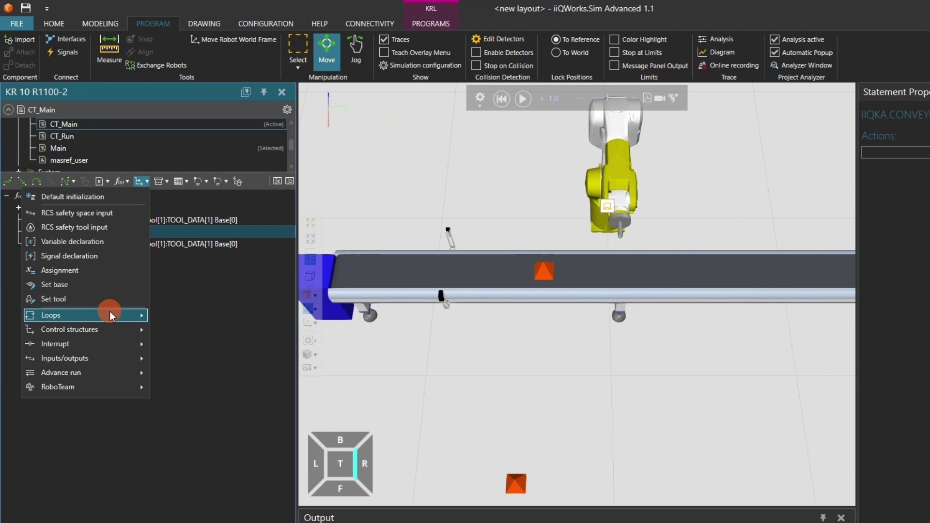
mouse_move(109, 314)
click(189, 357)
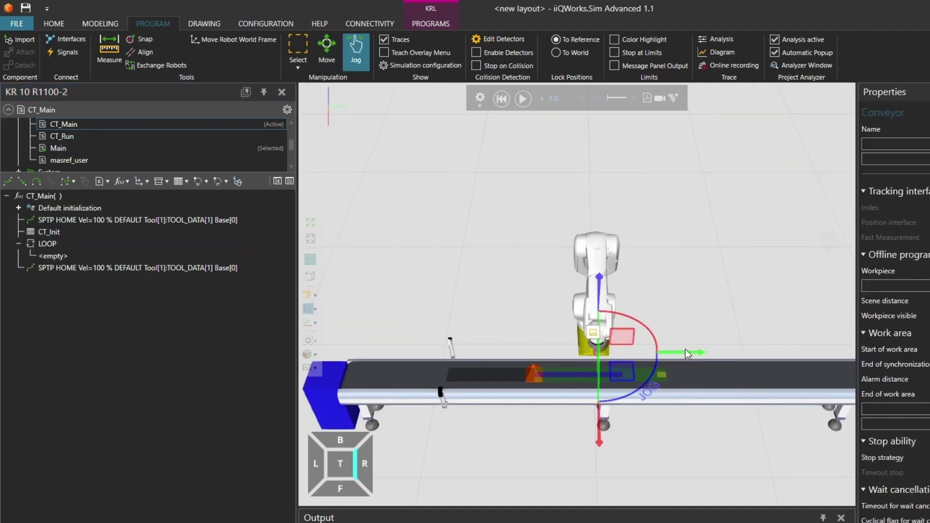
drag(685, 352, 618, 342)
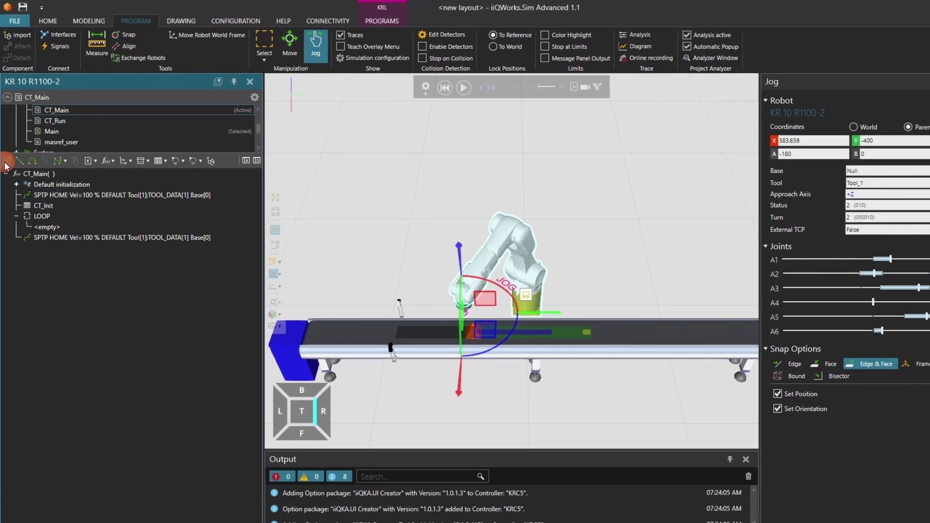
Add a Classic PTP motion named Waitpos with Standard blending inside the LOOP
click(6, 162)
drag(74, 227, 79, 207)
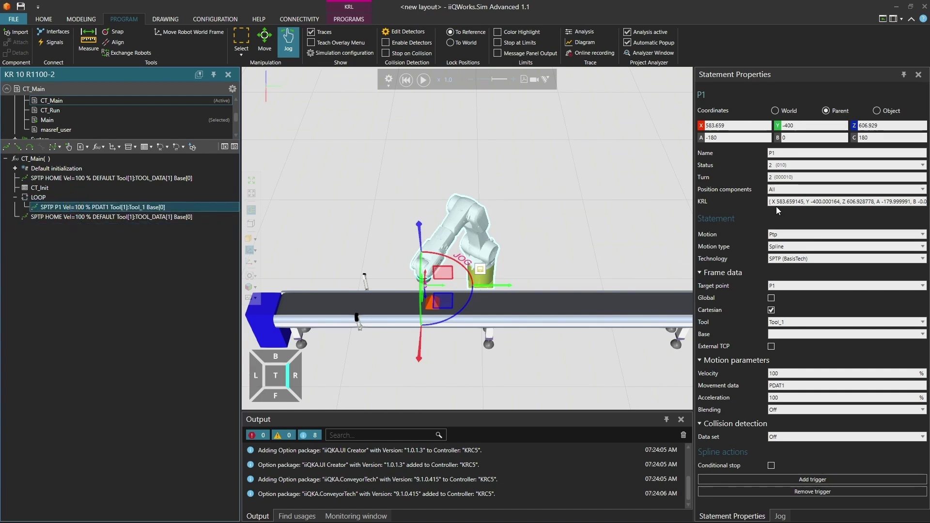
click(792, 246)
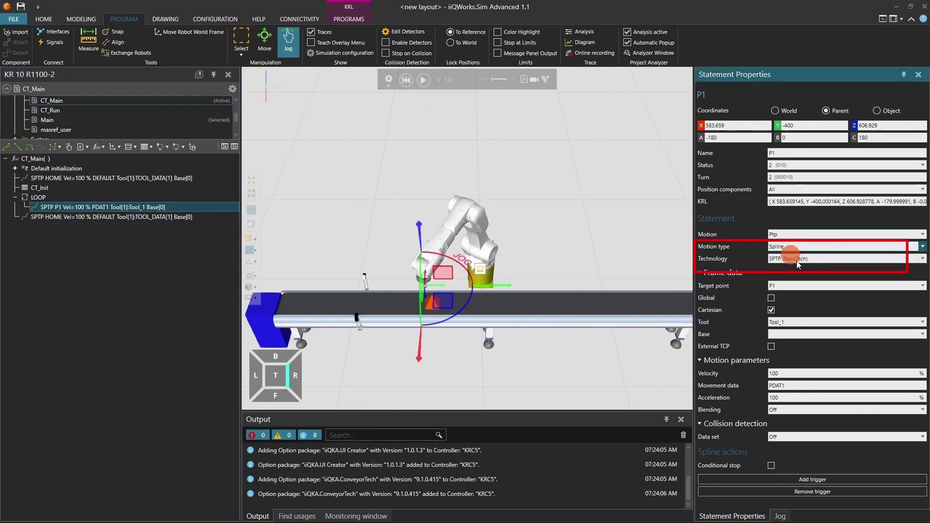
click(795, 260)
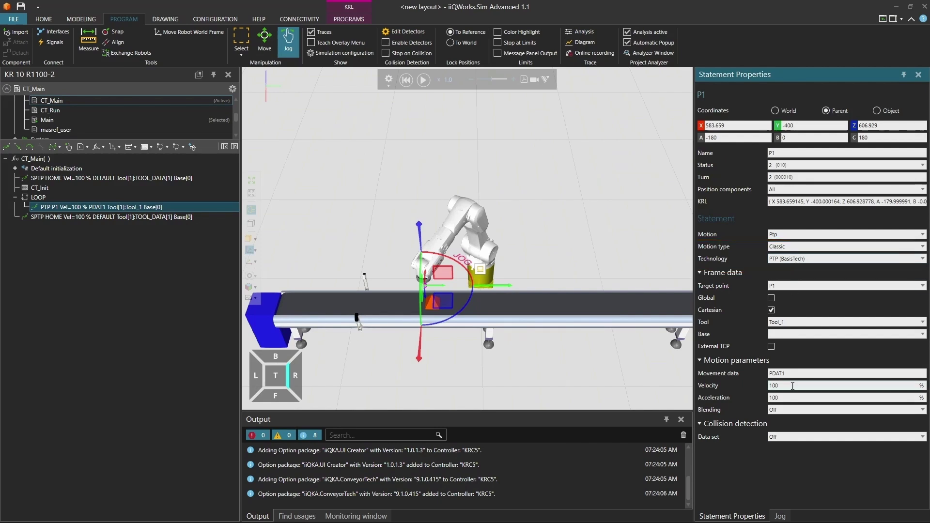
click(793, 411)
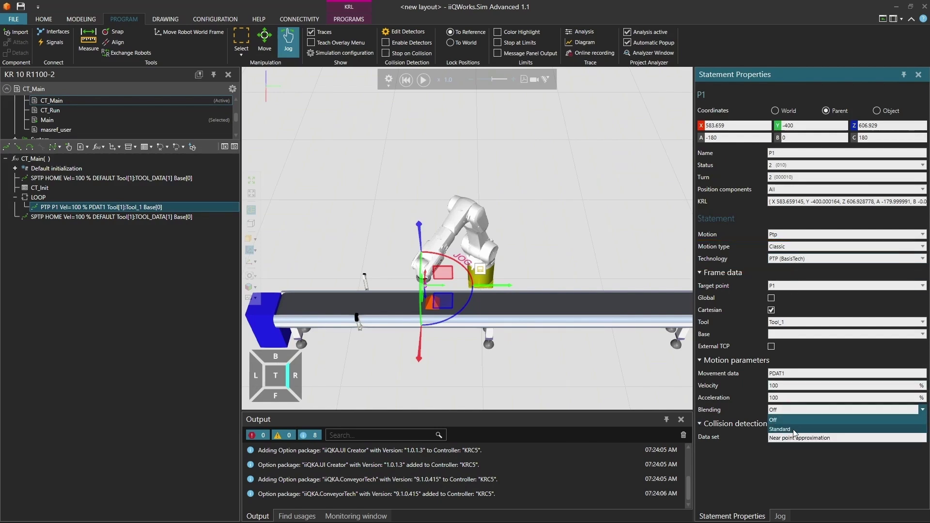
click(793, 430)
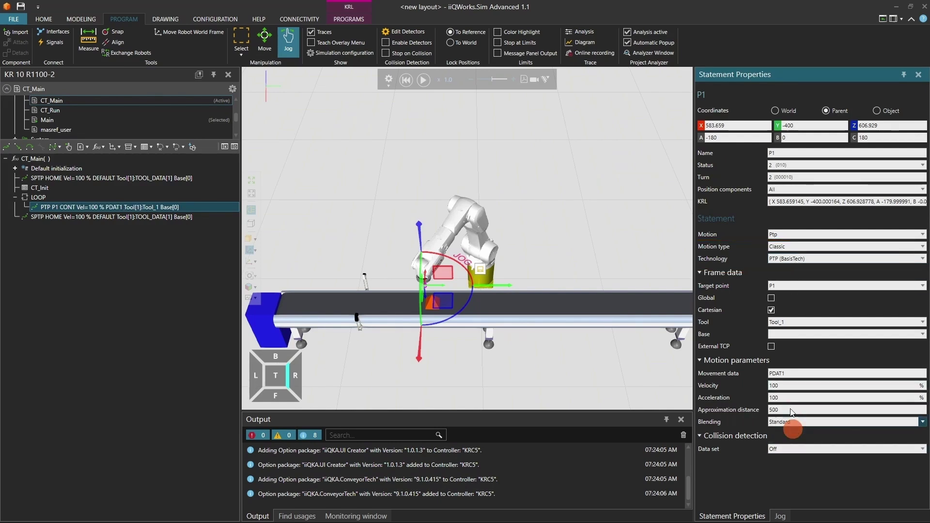
click(785, 154)
text(Waitpos)
key(Return)
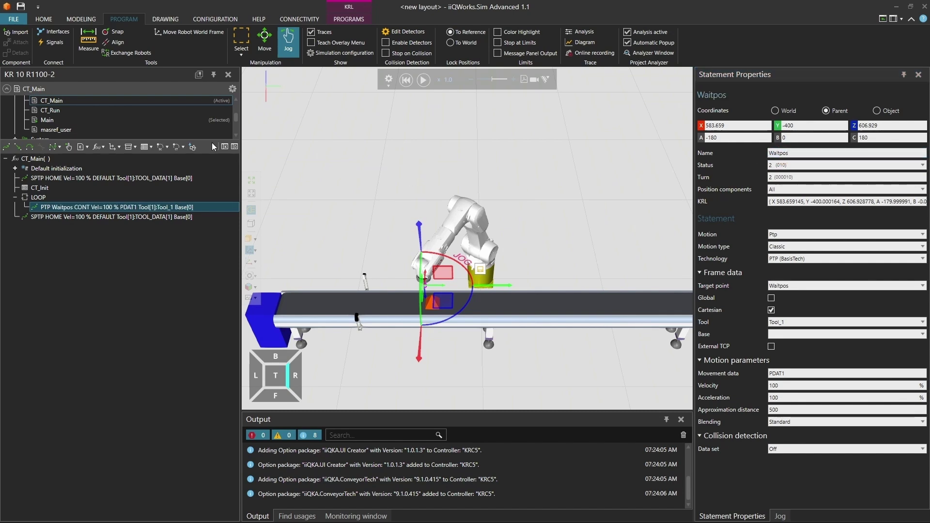
click(179, 146)
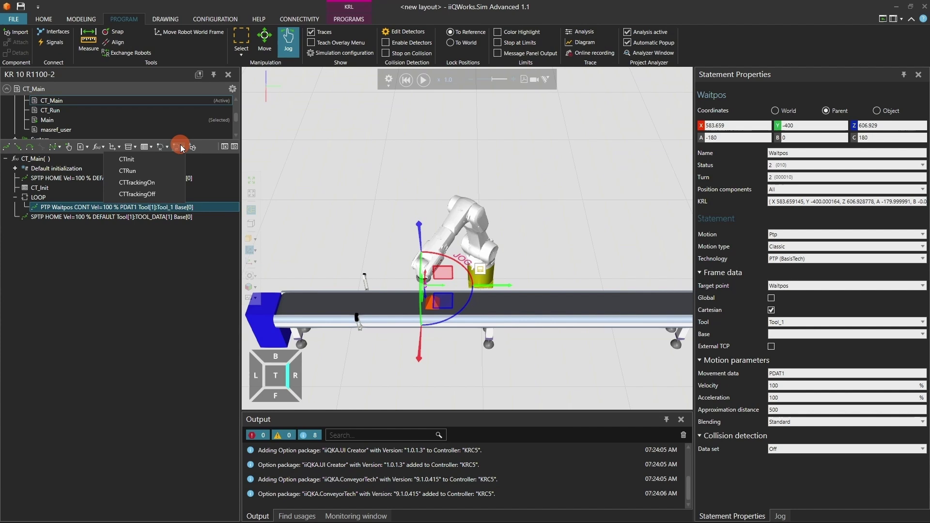
Insert a CT_Run statement after Waitpos with its Program set to CT_Run
click(155, 170)
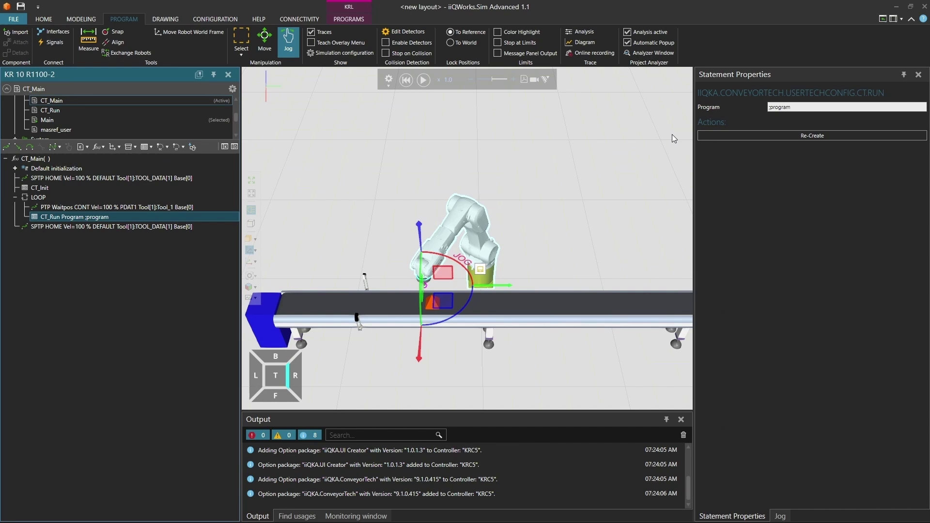
click(770, 107)
text(c)
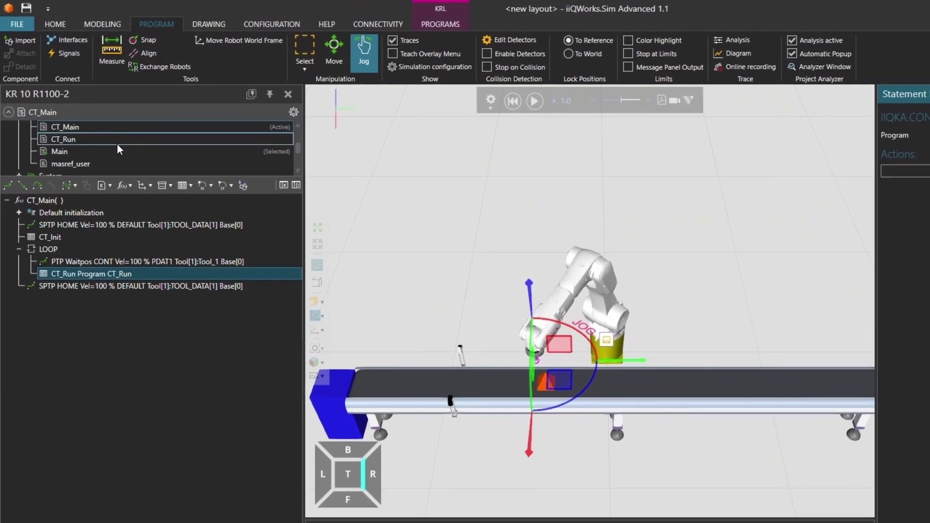
Open CT_Run and delete its default initialization and HOME move lines
double_click(117, 143)
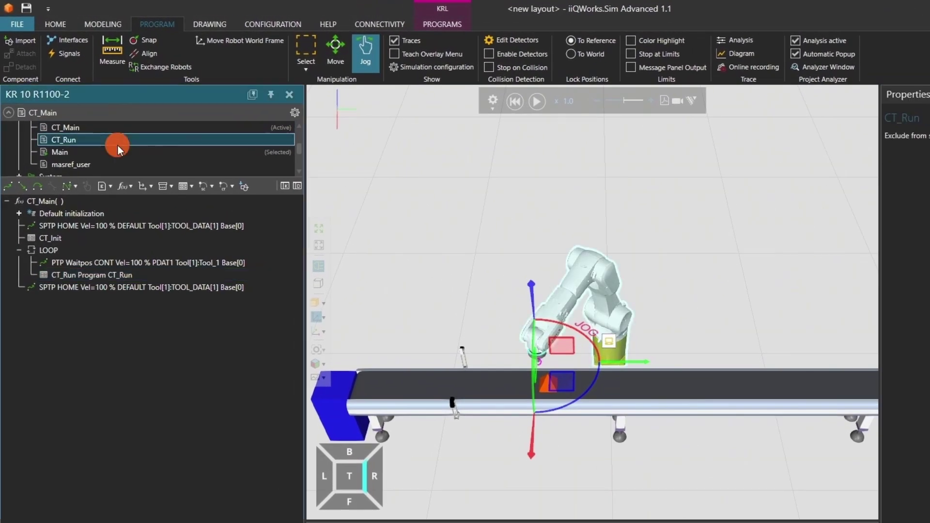
click(112, 212)
key(Delete)
key(Delete)
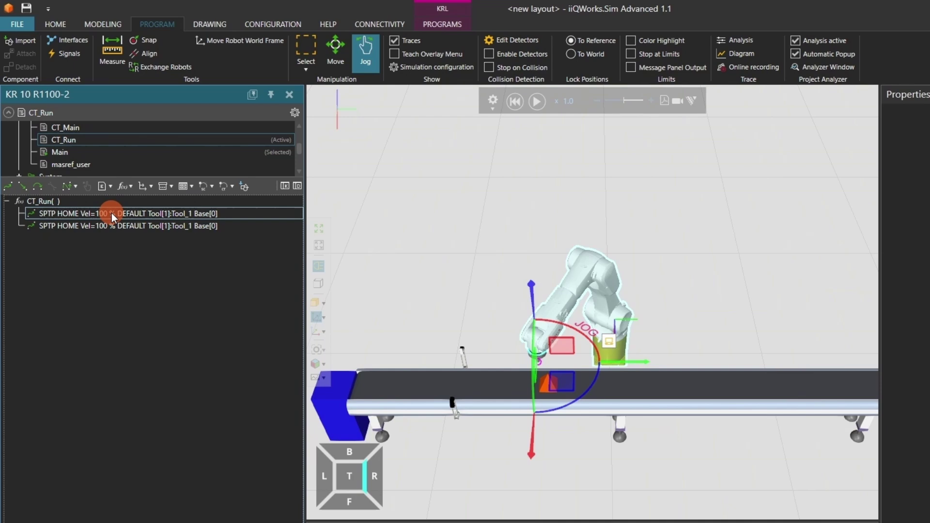
key(Delete)
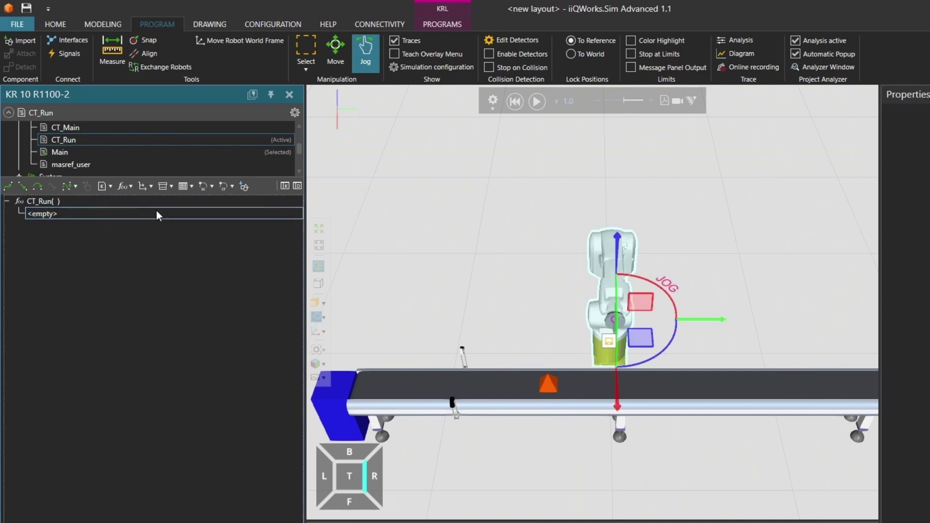
Add a CT_TrackingOn statement to CT_Run using the Conveyor conveyor
click(223, 185)
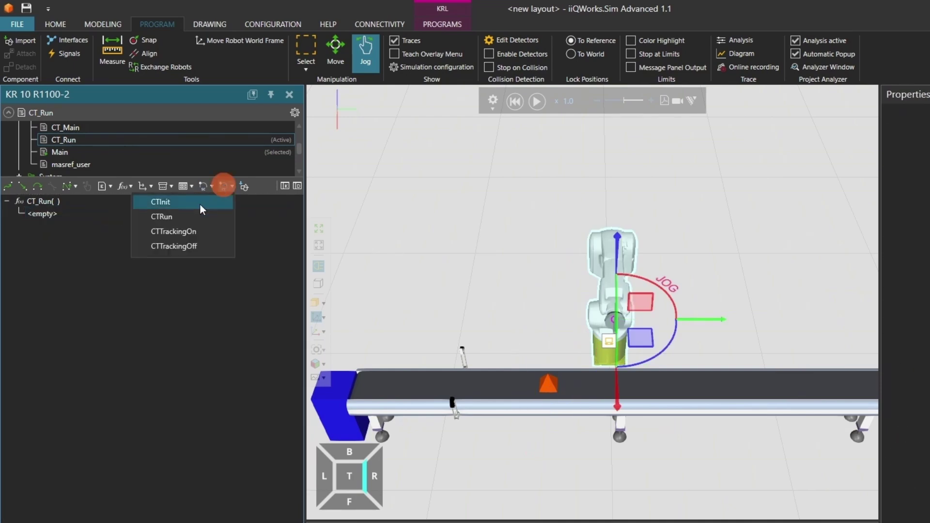
click(186, 233)
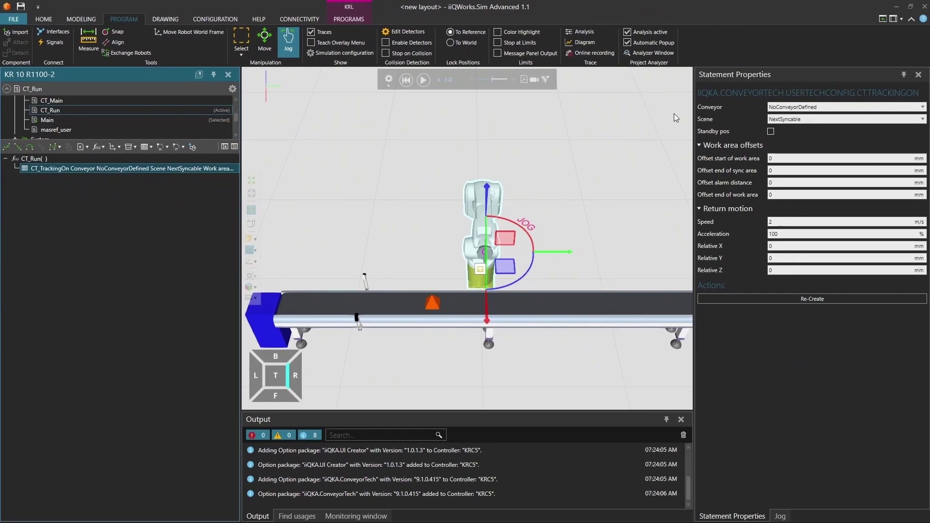
click(800, 107)
click(797, 126)
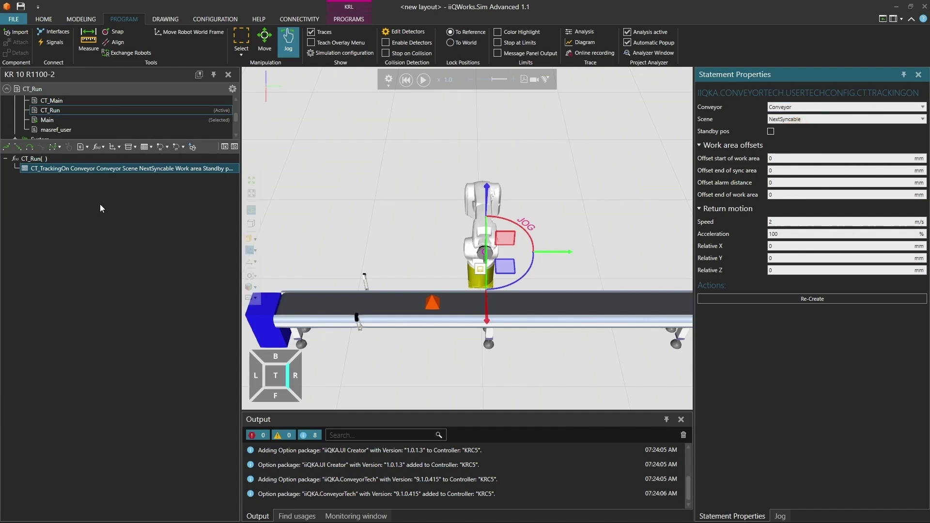
Add a LIN move named PickPos after tracking on, using Tool_1 and base ConveyorScene
click(20, 149)
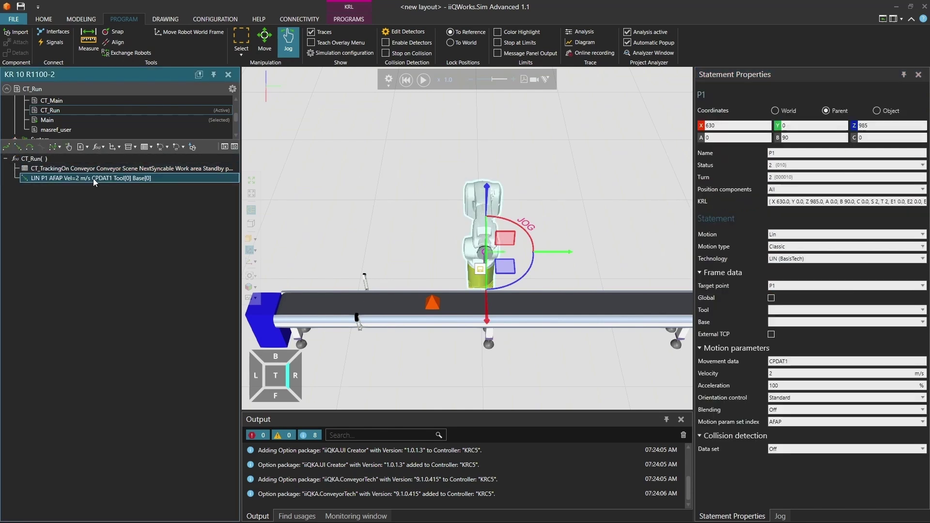
click(781, 152)
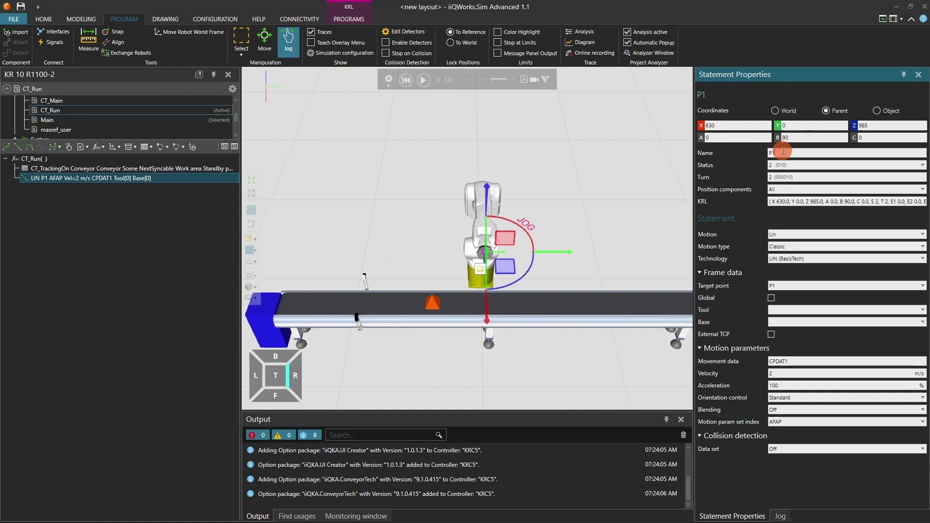
text(PickPos)
click(804, 310)
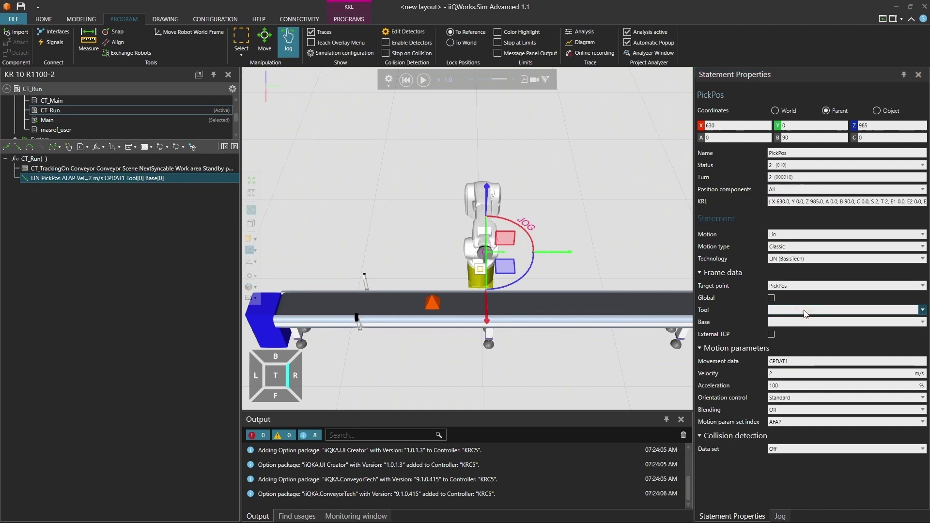
scroll(803, 313, up, 3)
click(803, 320)
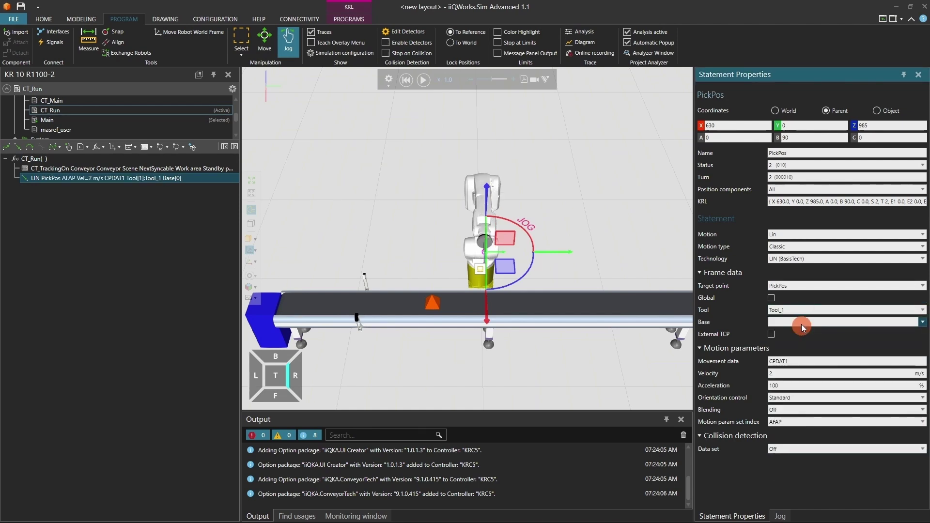
click(801, 322)
scroll(801, 319, up, 2)
click(800, 339)
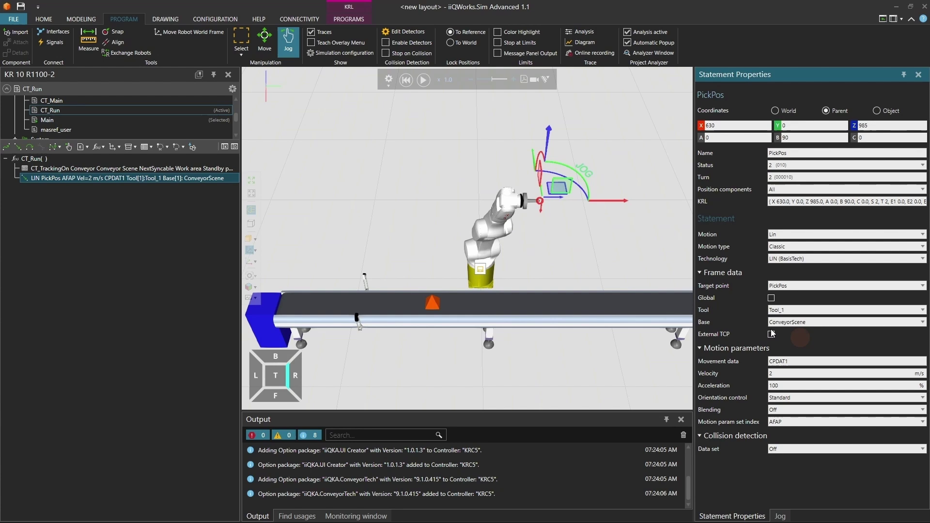
Snap the robot's tool tip onto the pyramid apex
click(113, 33)
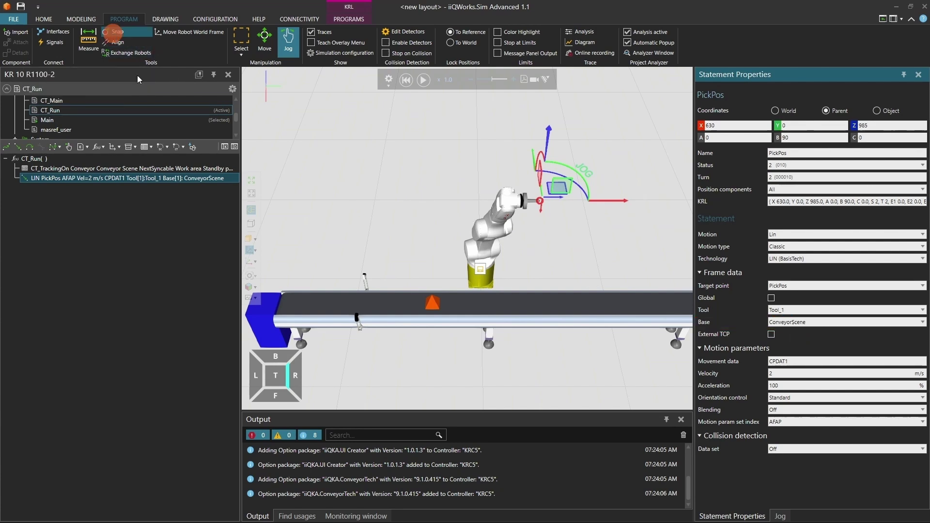
scroll(411, 291, up, 5)
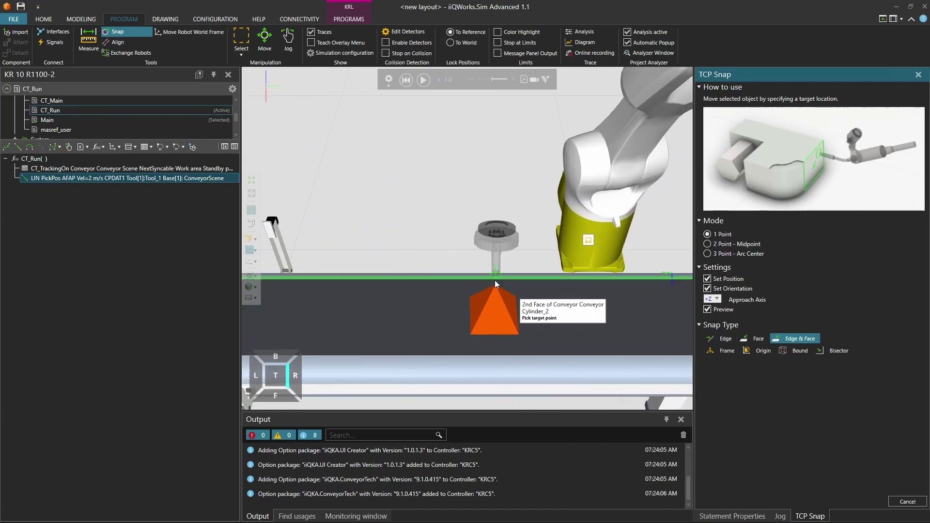
click(495, 285)
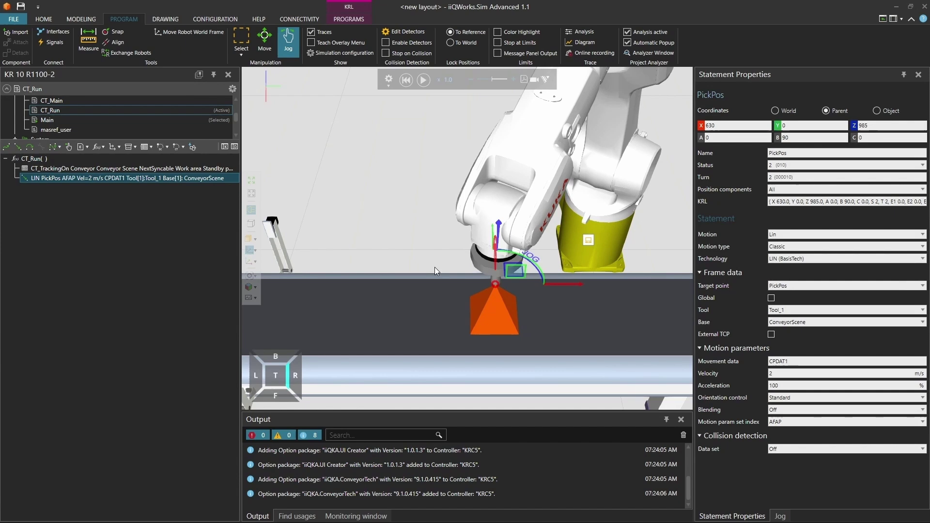
Append a WAIT SEC 2 statement and a CT_TrackingOff statement after the PickPos motion
click(68, 147)
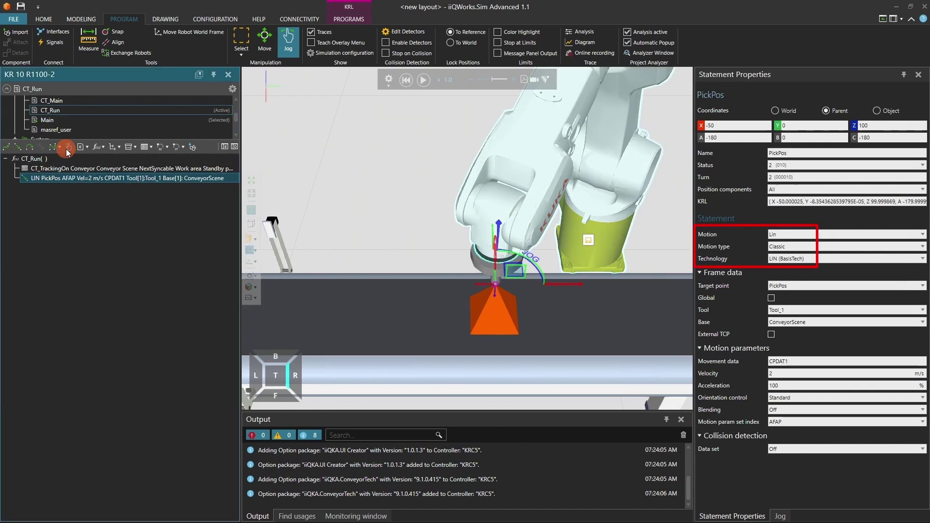
click(131, 146)
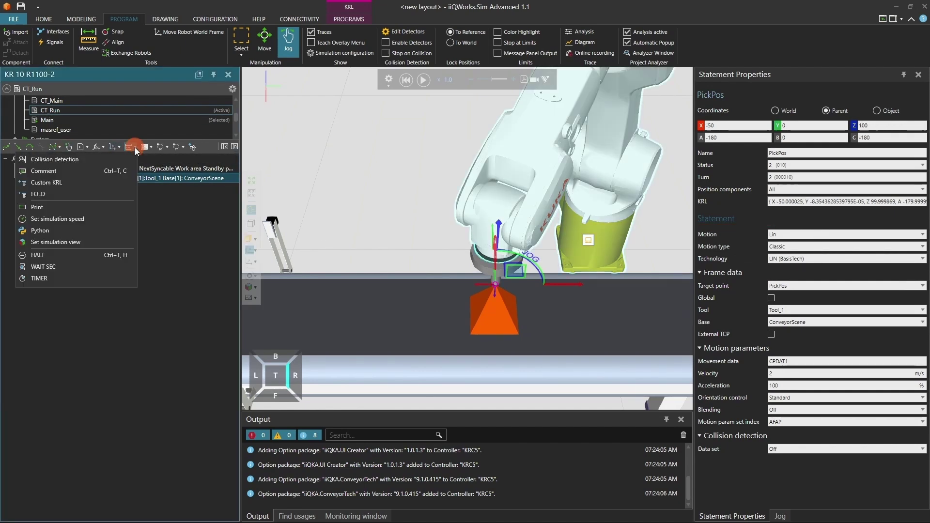
click(82, 268)
click(783, 104)
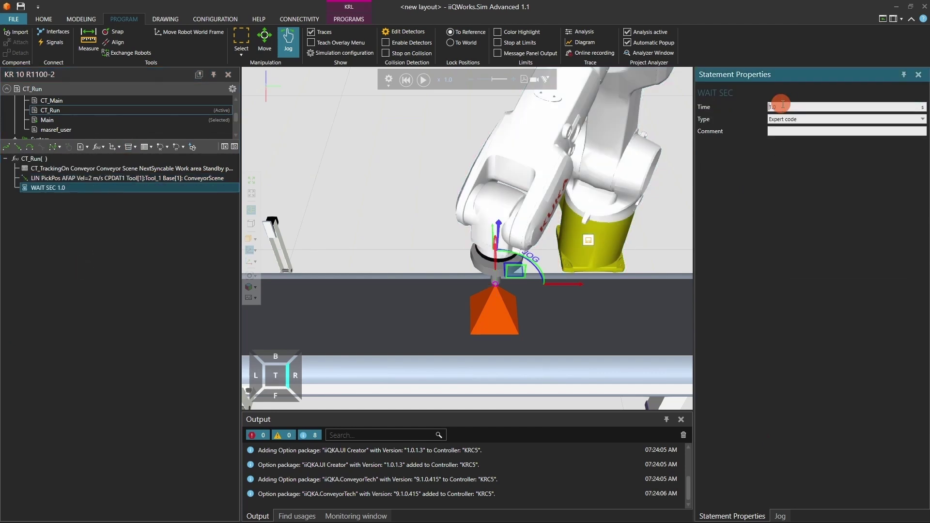
text(6)
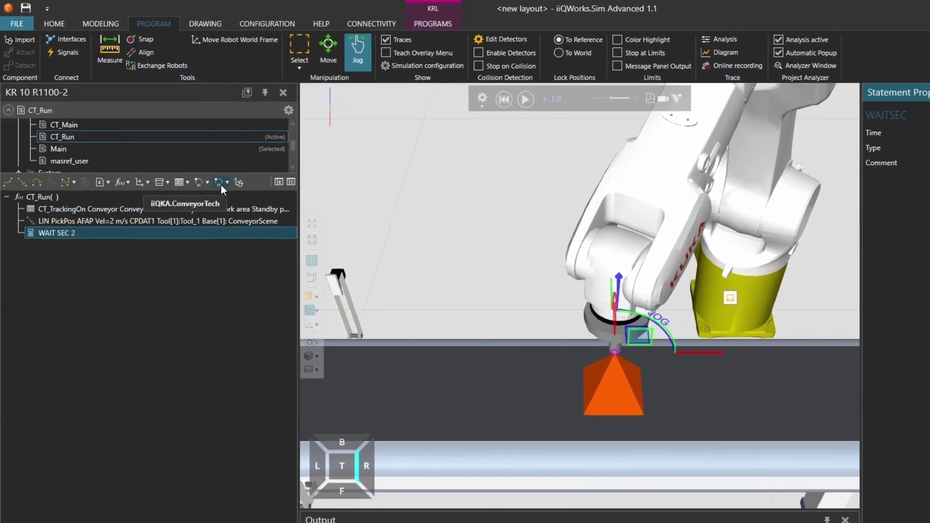
click(220, 185)
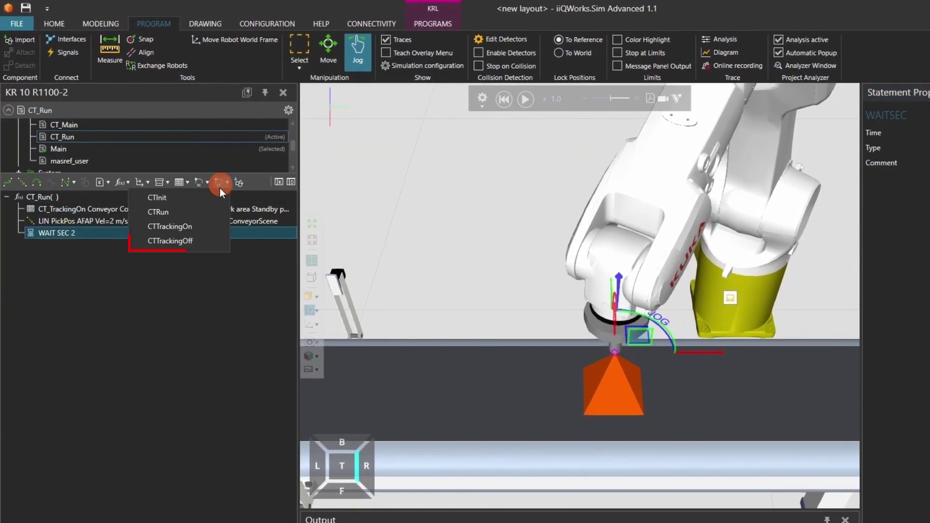
click(196, 239)
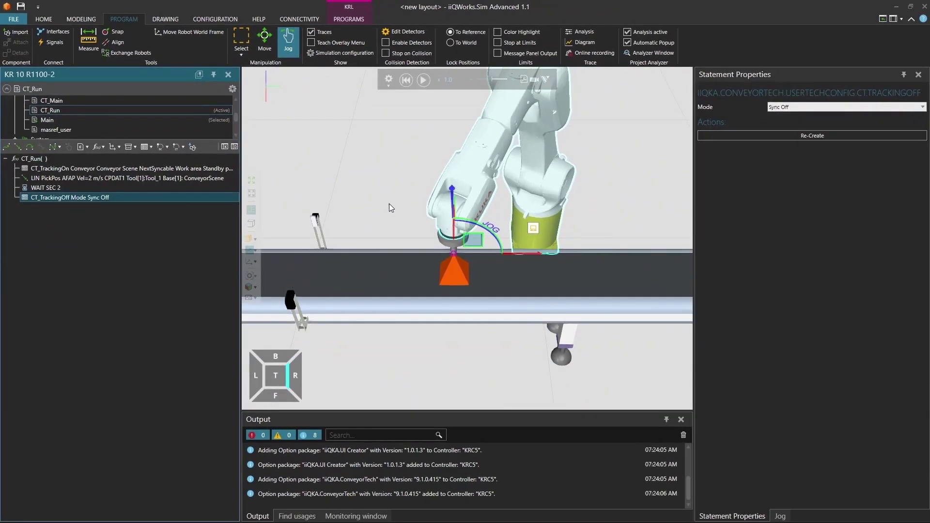
scroll(389, 203, down, 5)
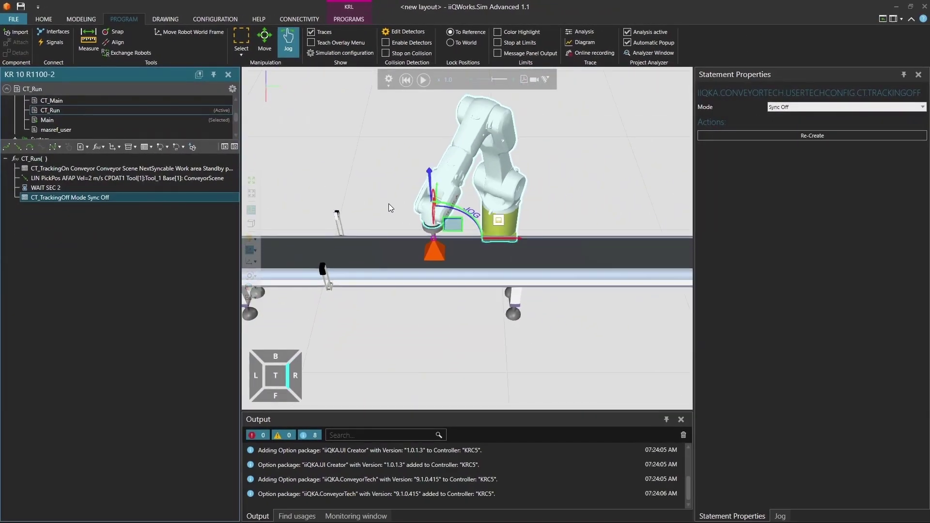
Hide the conveyor's preview workpiece by unchecking Workpiece visible in its tracking settings
click(384, 249)
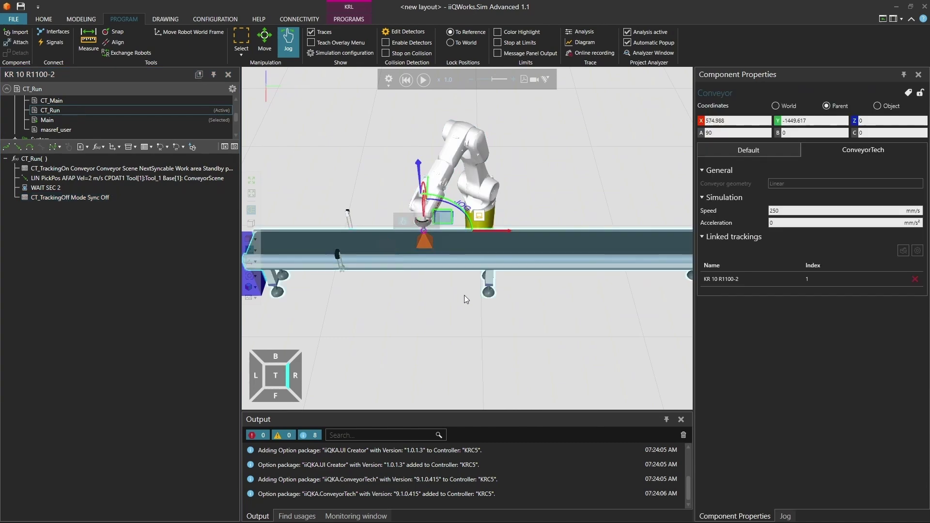
click(808, 278)
click(919, 250)
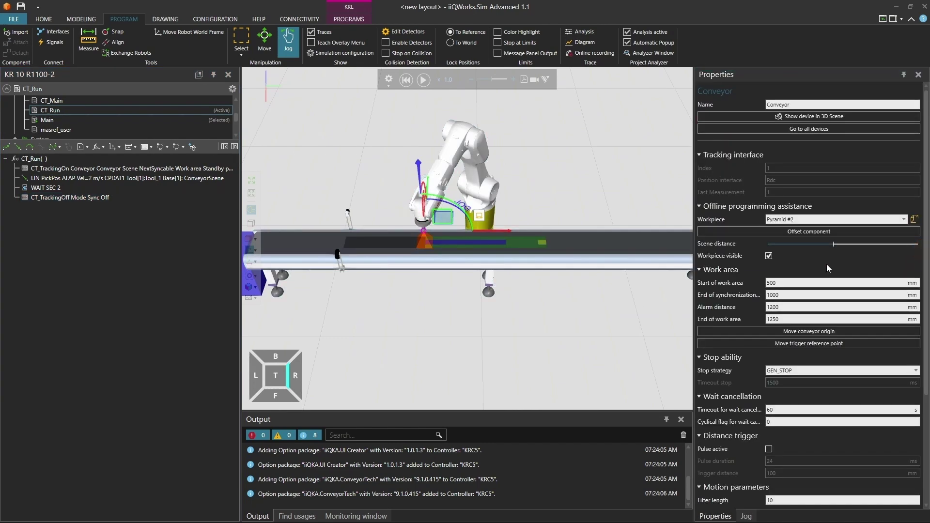
click(769, 256)
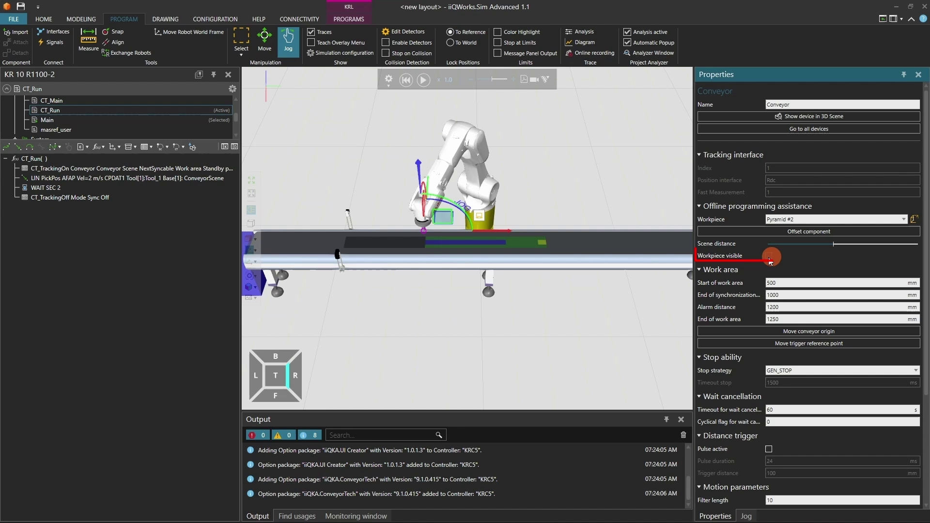
scroll(526, 306, down, 3)
Select the robot and show its KrlExecutor program execution settings
right_drag(513, 323, 493, 331)
click(481, 330)
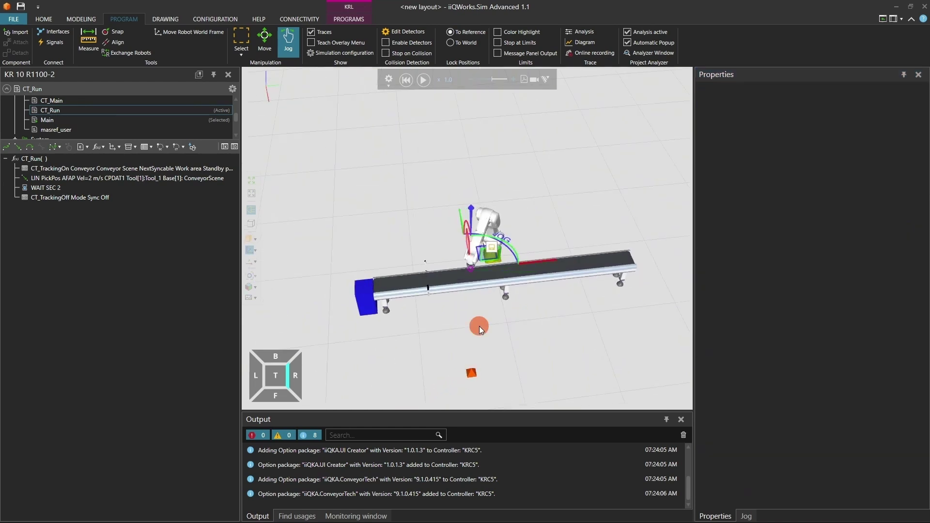
click(496, 219)
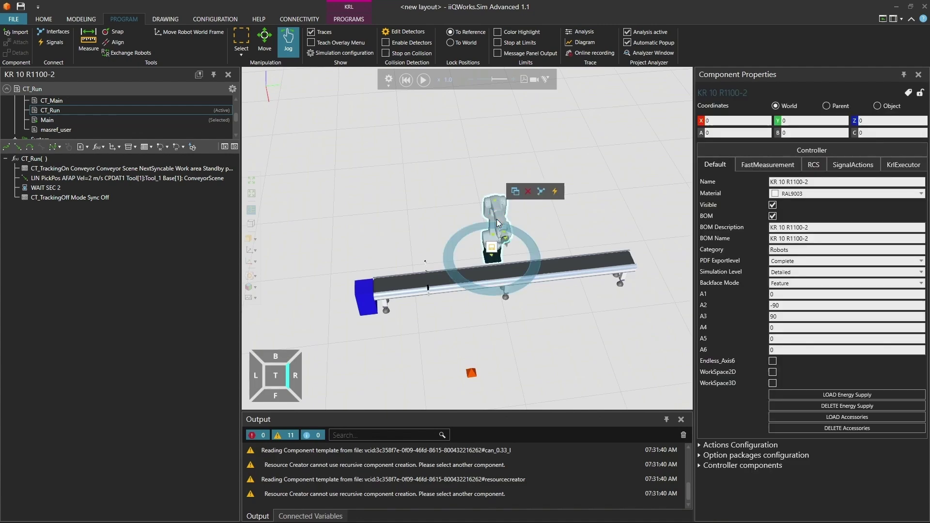
click(902, 165)
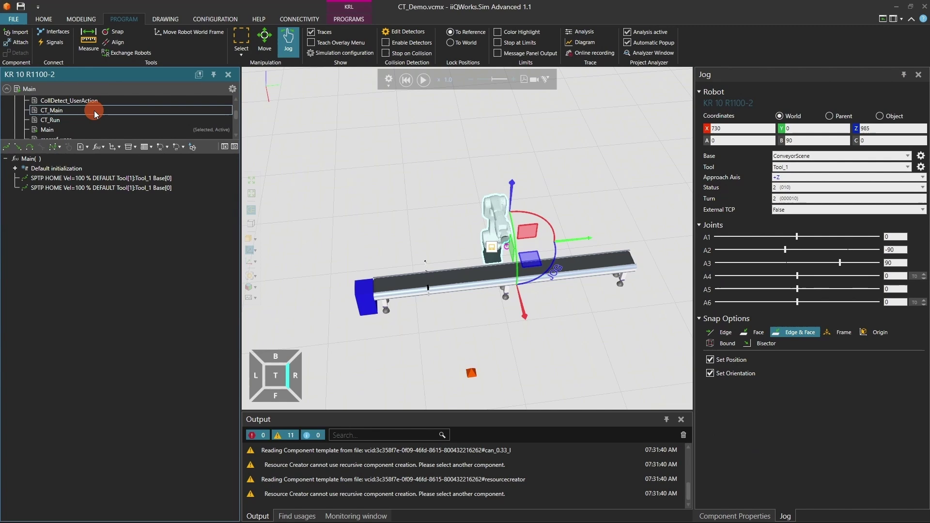
Make CT_Main the selected program, run the RCS simulation, and watch from the side
click(92, 110)
right_click(95, 115)
click(116, 129)
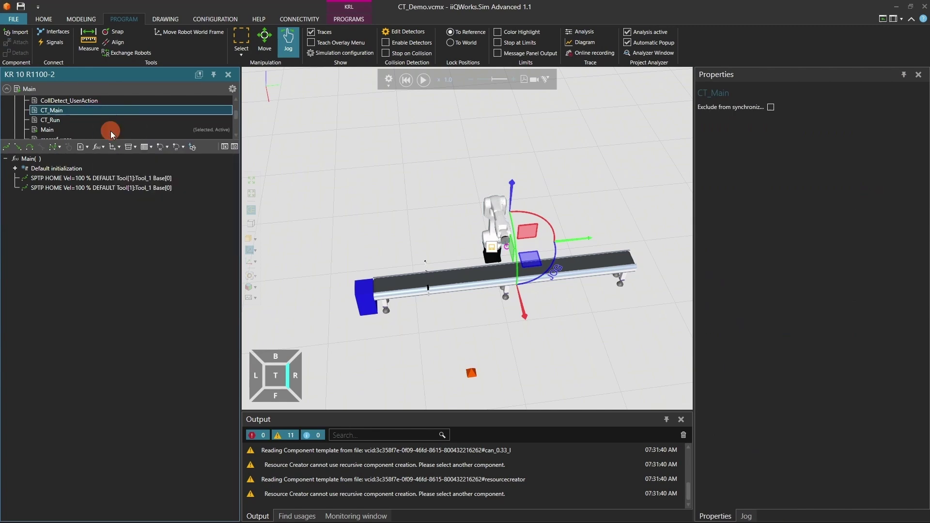
click(423, 80)
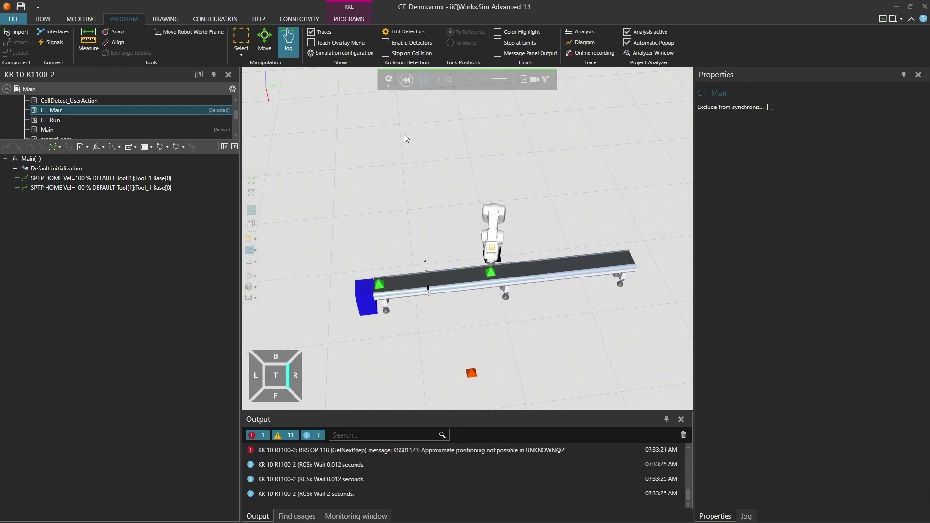
click(295, 376)
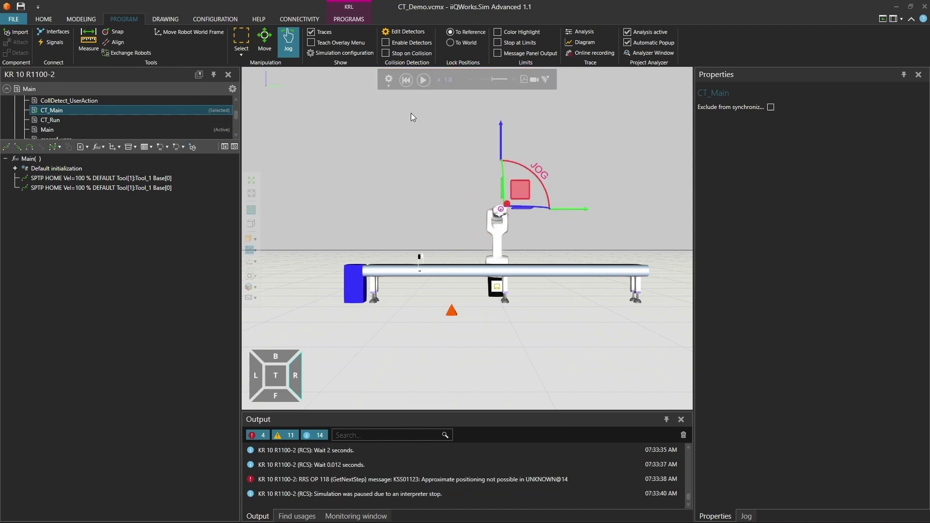
Set the robot's Execution Mode to VRC on the local device, instance CT_Demo, with Start iiQKA.UI enabled
right_drag(410, 113, 455, 165)
click(490, 242)
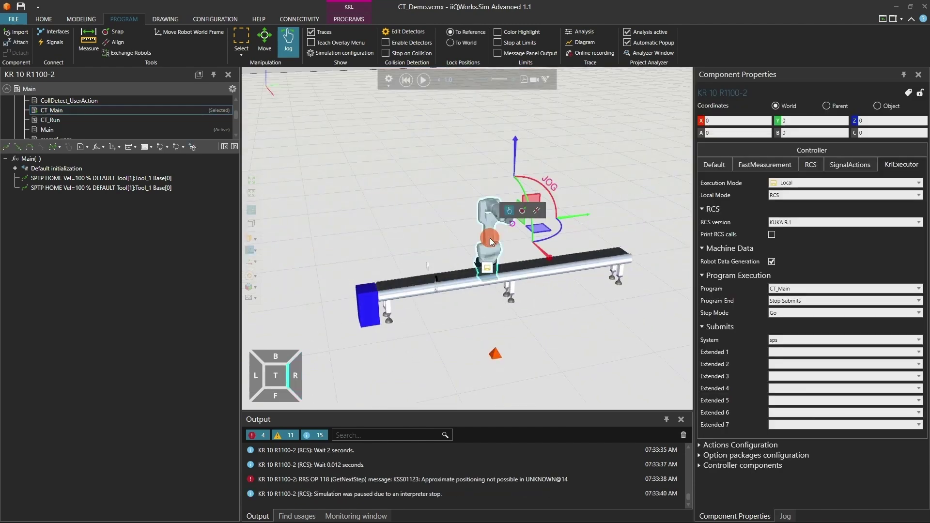
click(799, 182)
click(798, 237)
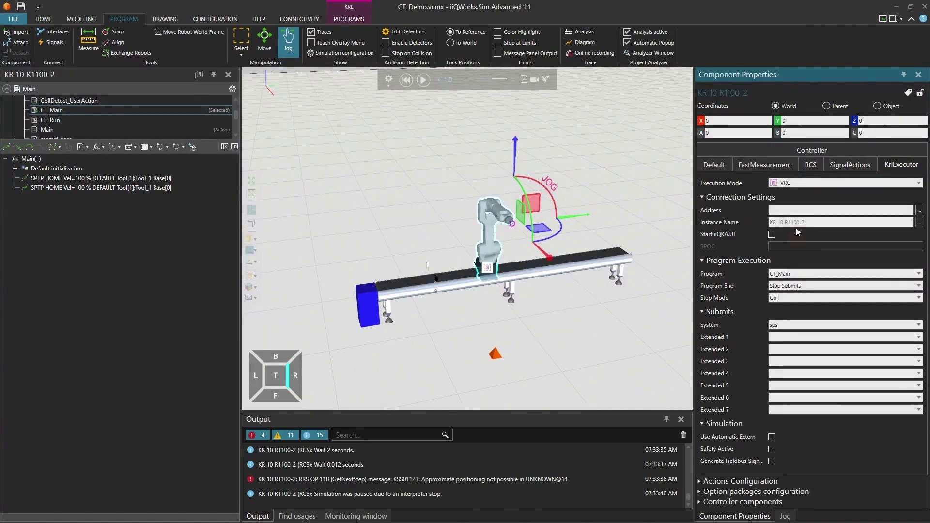
click(918, 210)
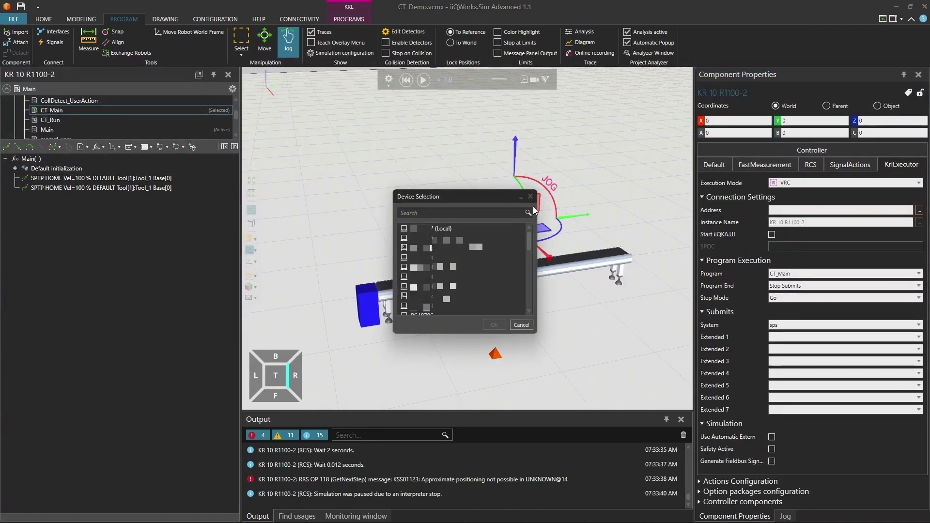
click(460, 228)
click(494, 324)
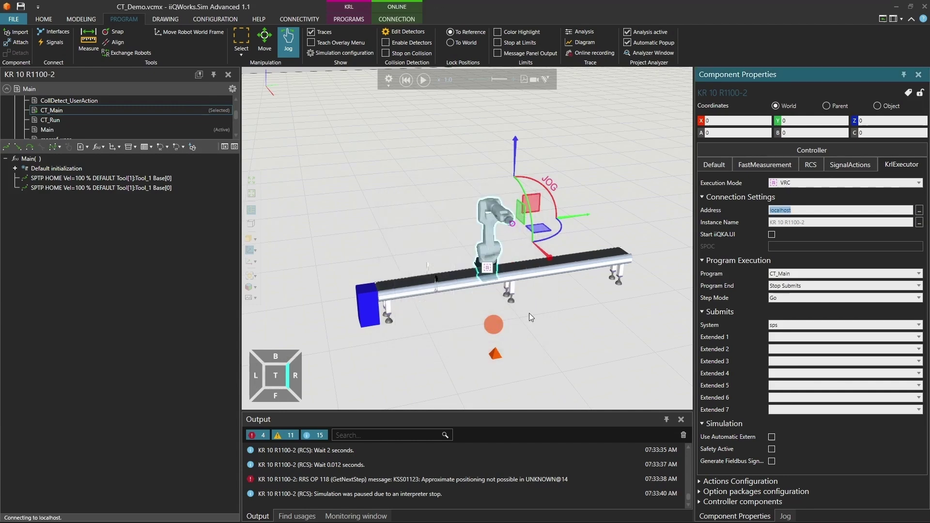
click(787, 224)
text(CT_Demo)
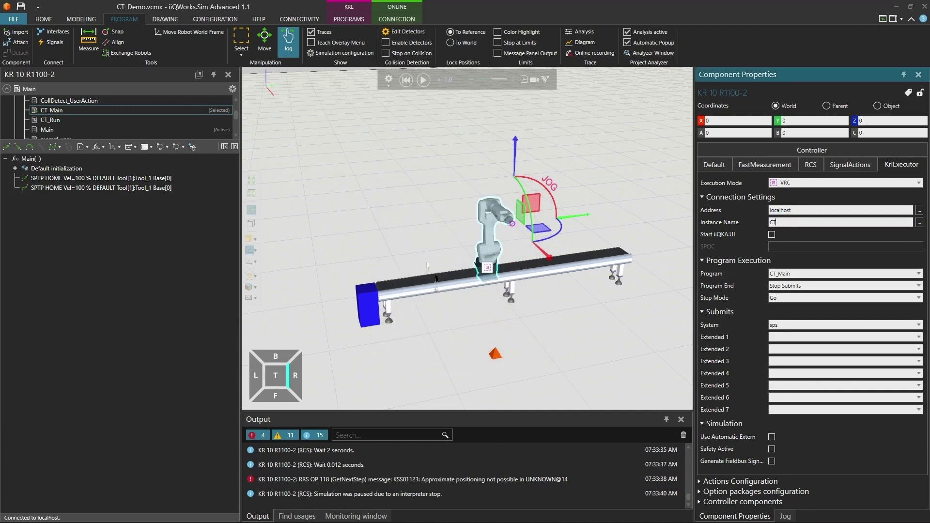
click(772, 234)
Run the simulation on the VRC controller and view the cell from the right side
click(423, 80)
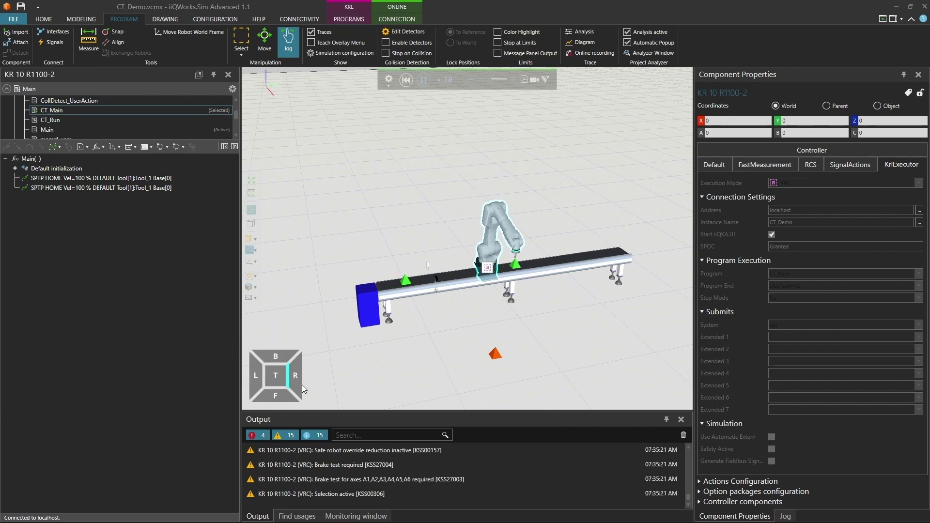
click(288, 377)
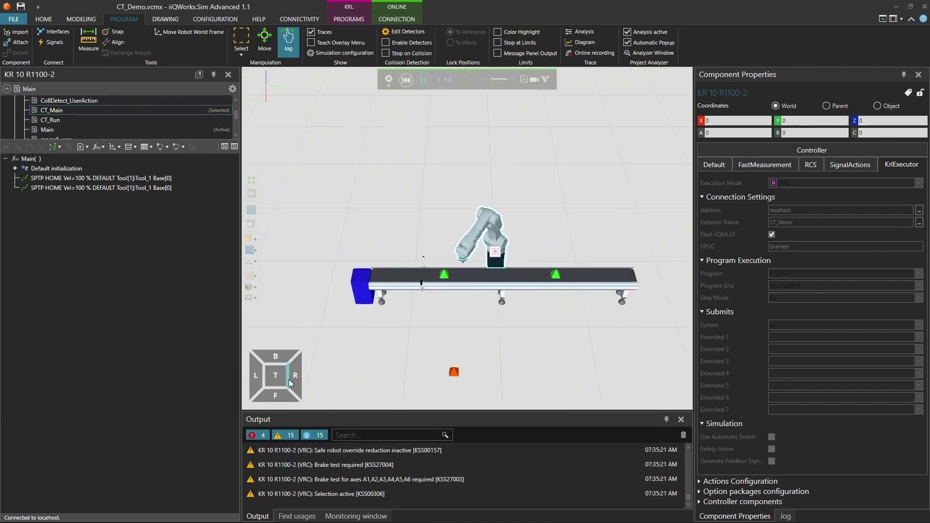